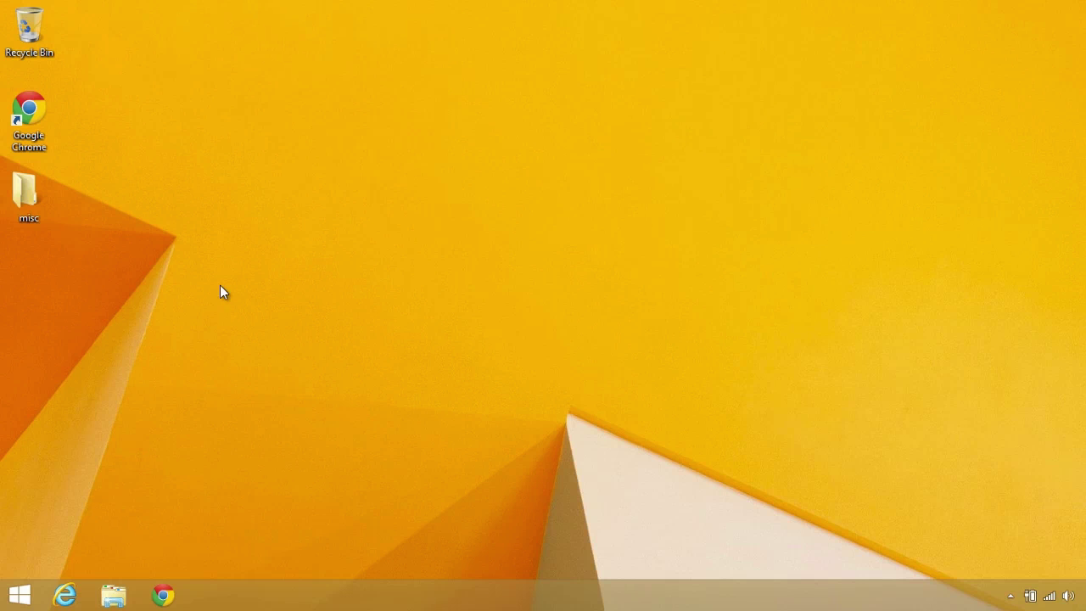
Open Google Chrome and load the google.com/chrome page.
click(164, 595)
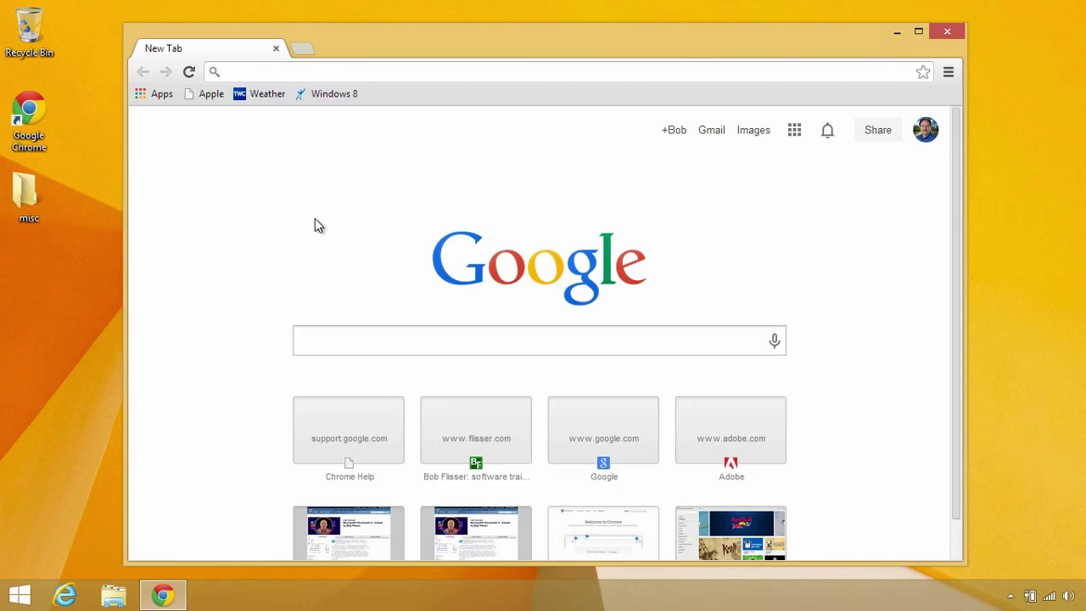
text(goog)
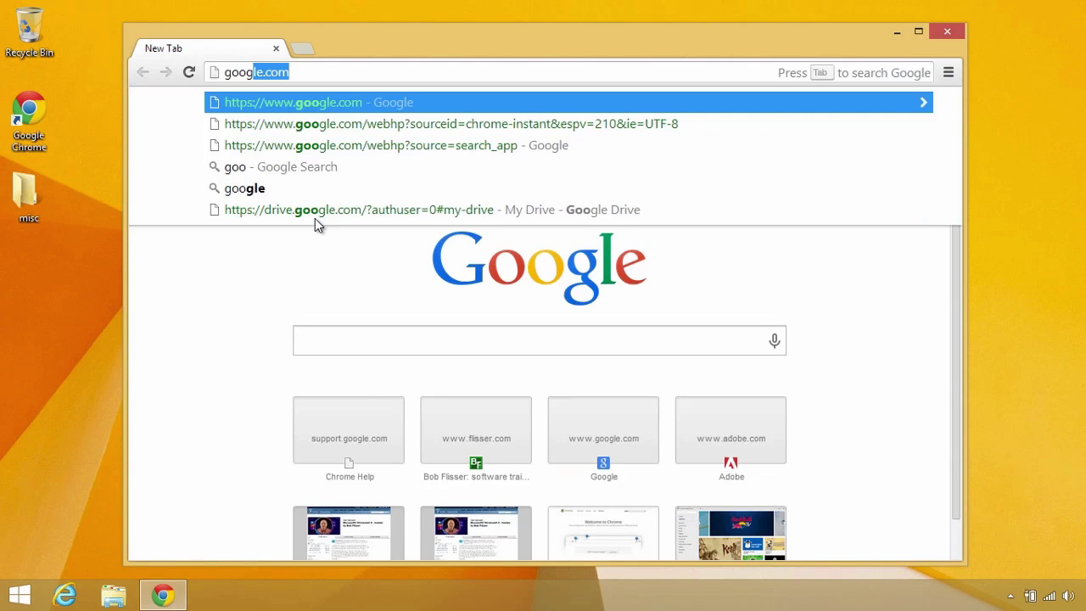
text(le.com/chrome)
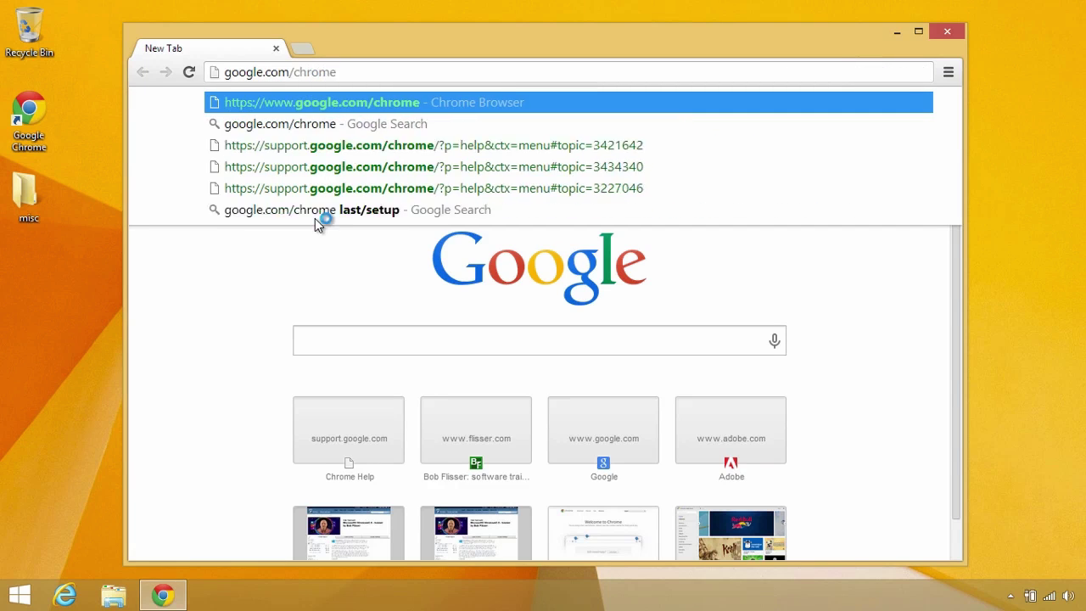
key(Return)
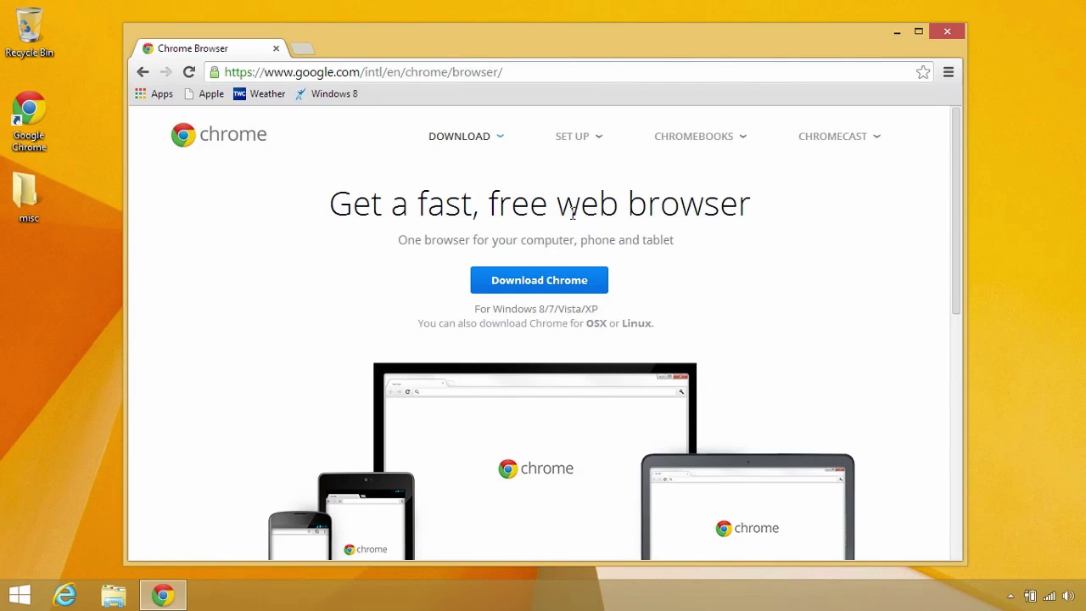
Open Chrome's Settings page, look through its sections down to the default browser entry, and close the Settings tab.
click(949, 75)
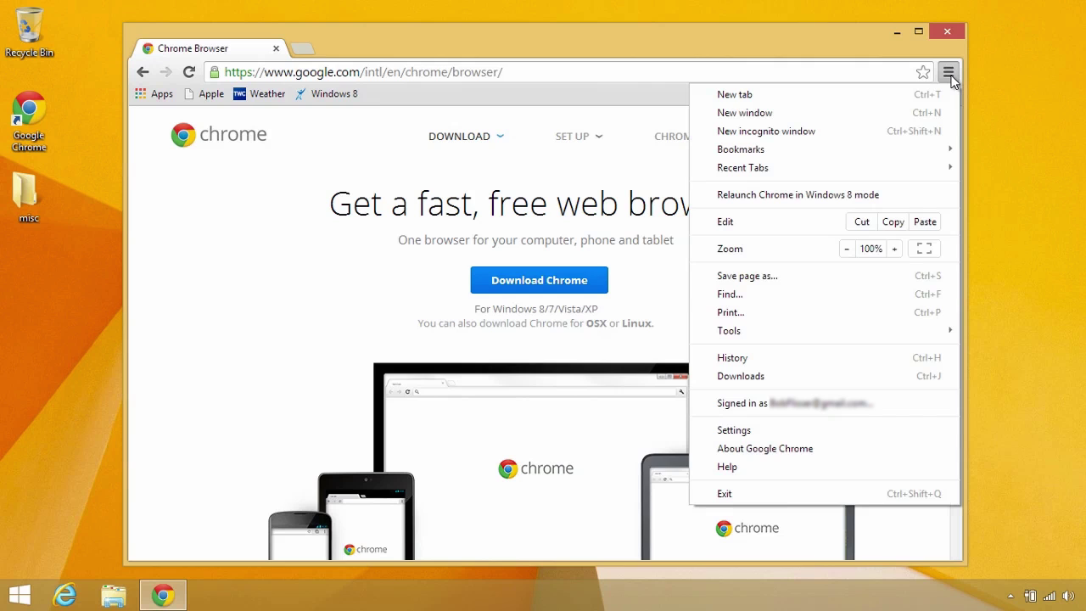
click(810, 434)
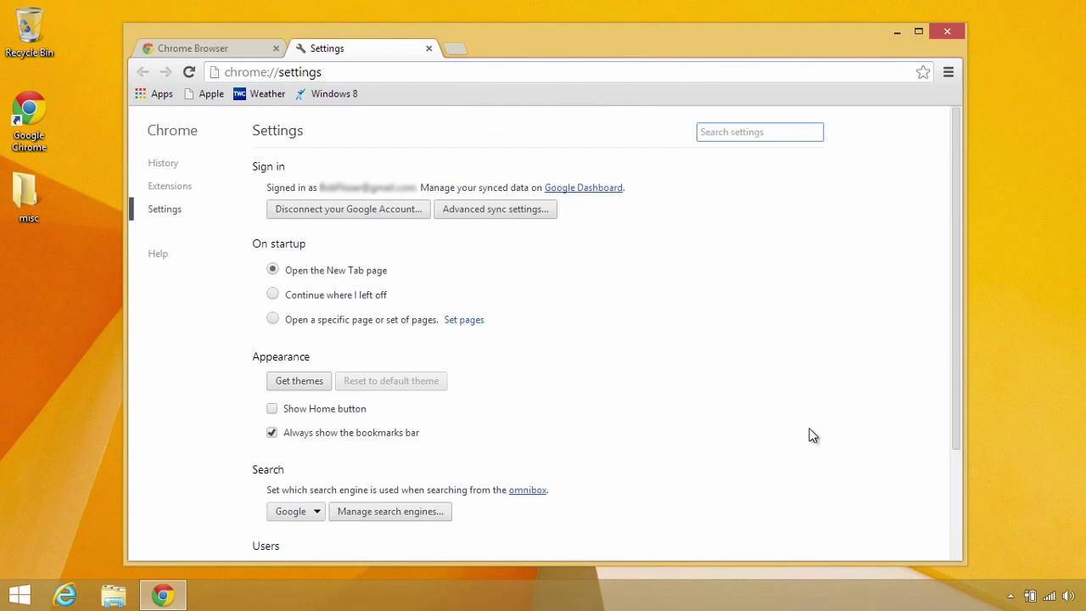
scroll(754, 440, down, 3)
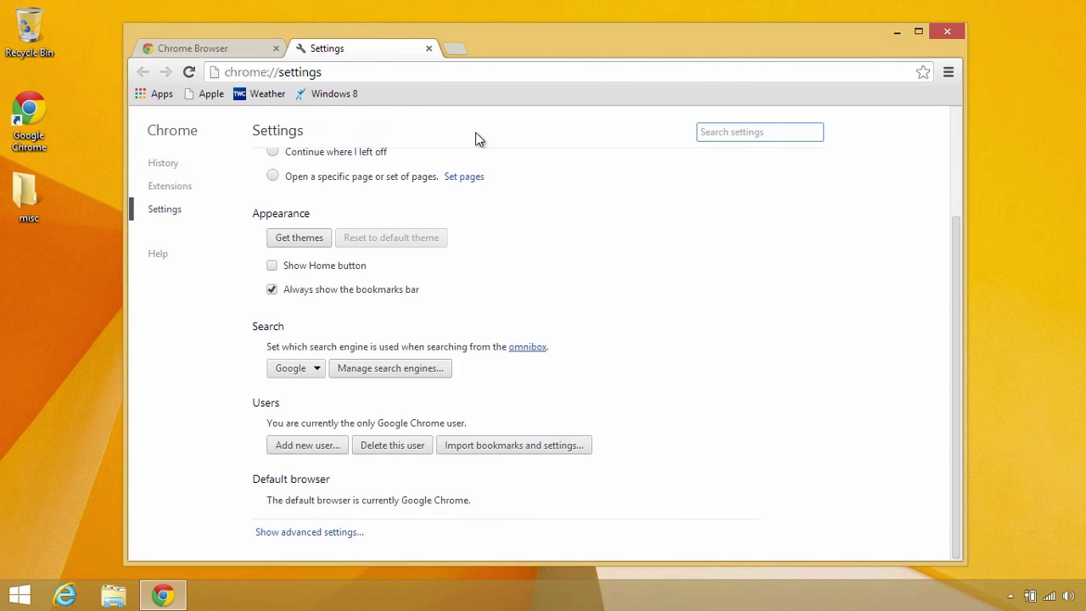
click(427, 47)
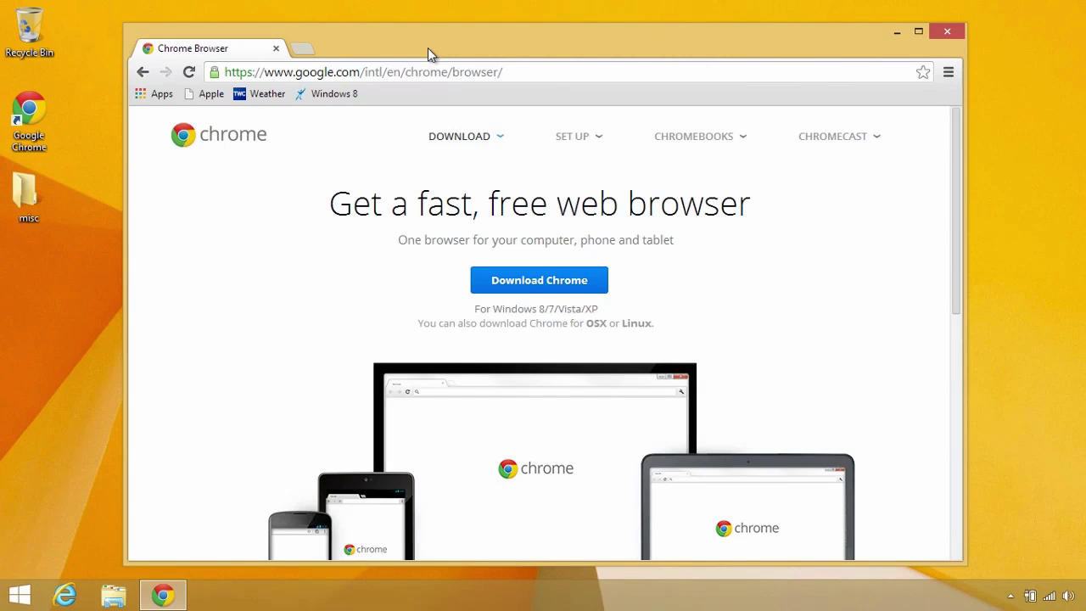
Open the About Google Chrome page to check the version and update status, and close its tab.
click(948, 72)
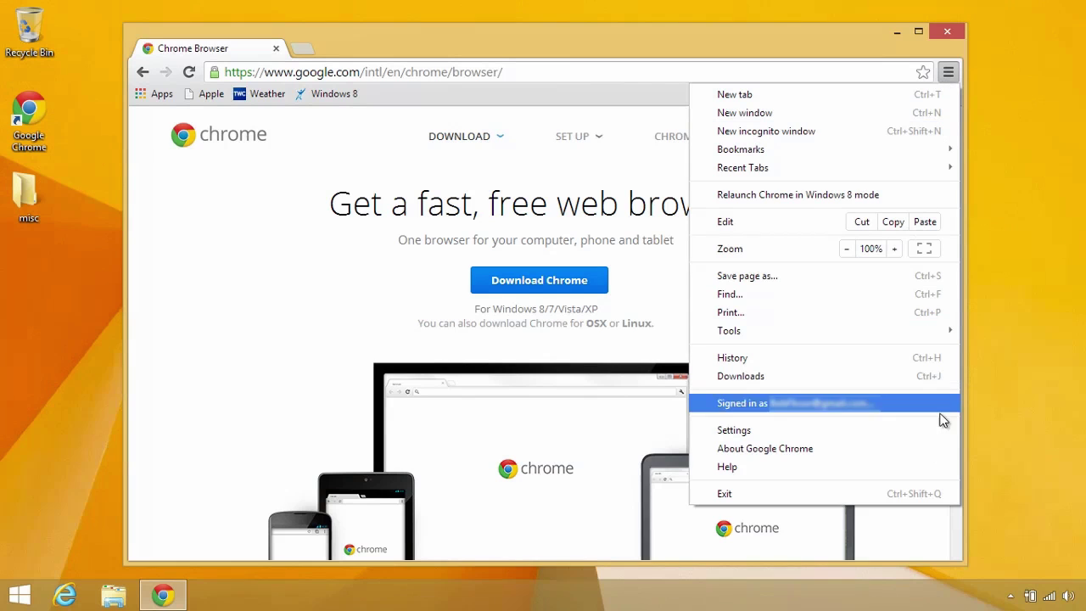
click(843, 448)
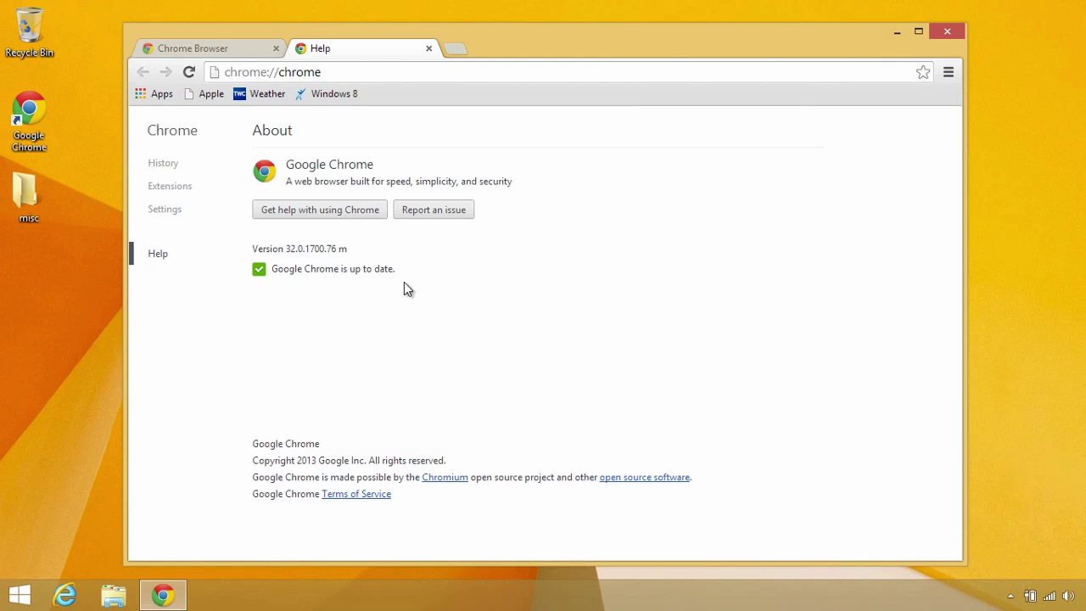
click(429, 49)
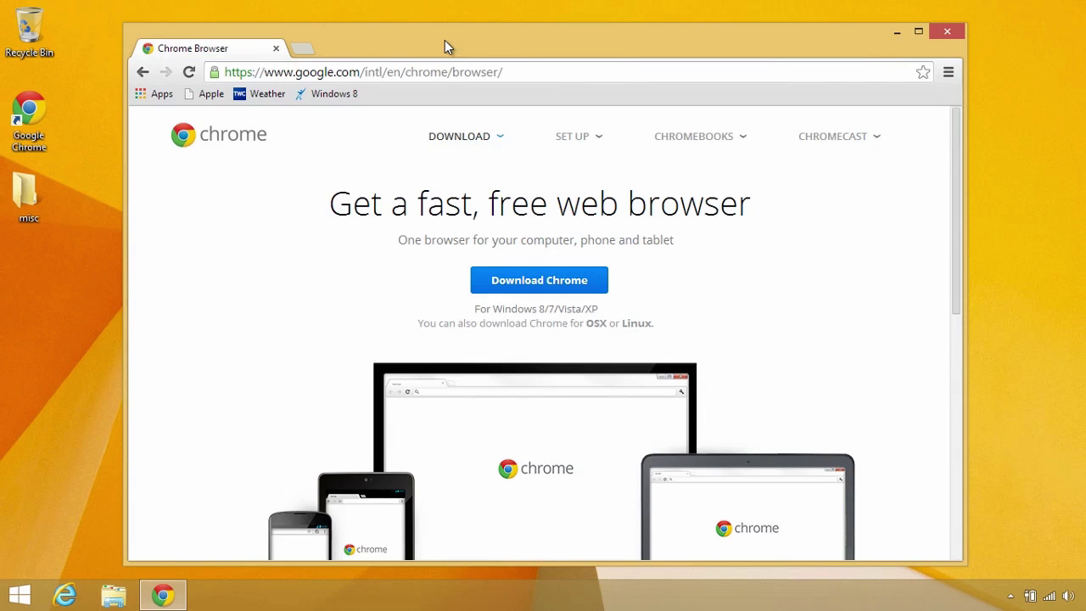
Relaunch Chrome in Windows 8 mode.
click(948, 73)
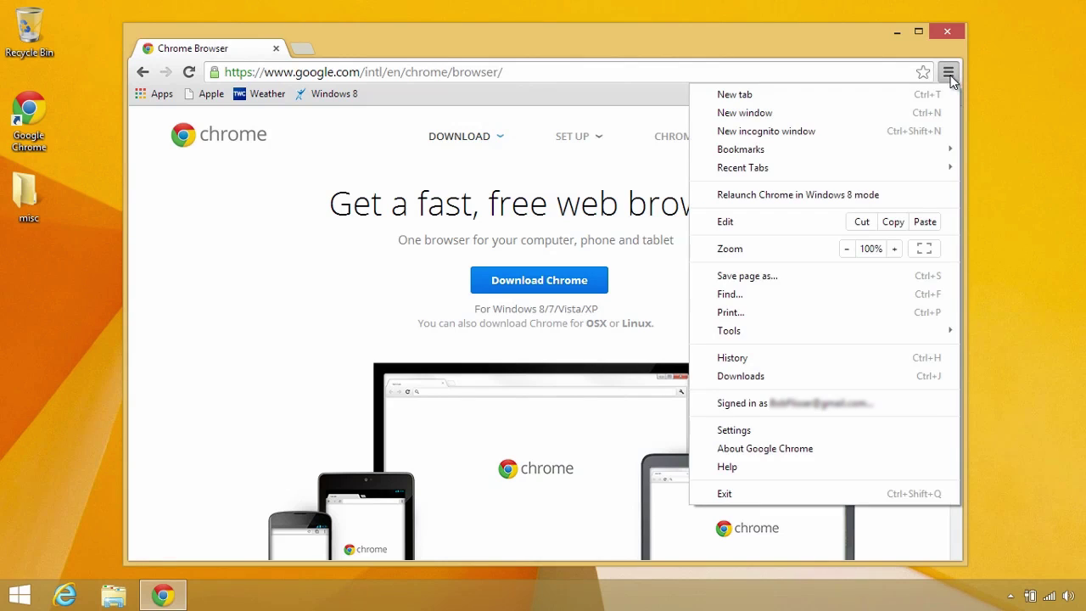
click(905, 200)
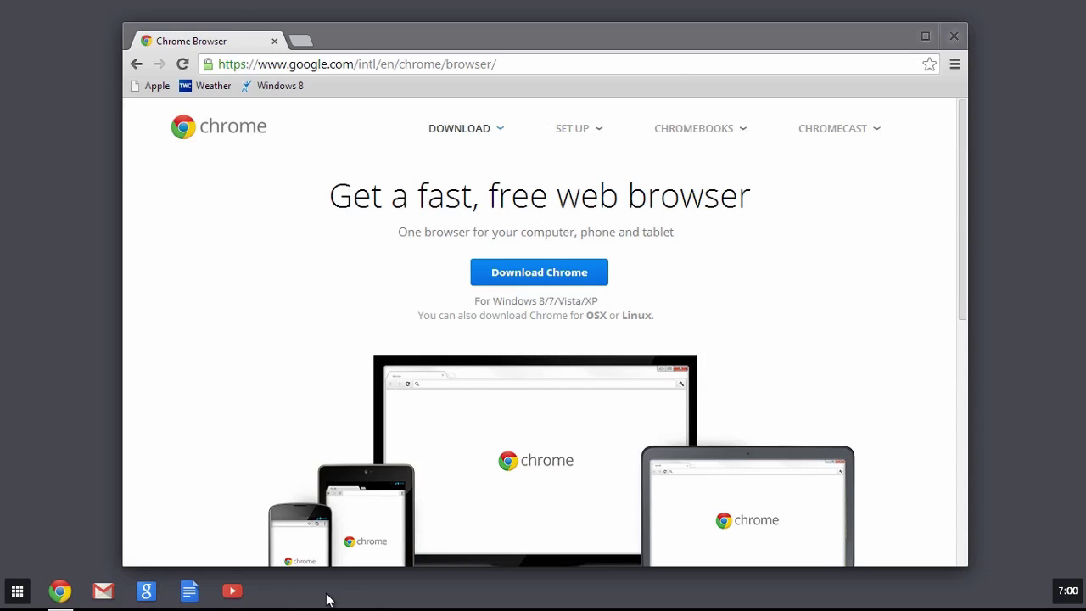
Look at the position options available for the shelf, and dismiss them without choosing one.
right_click(328, 598)
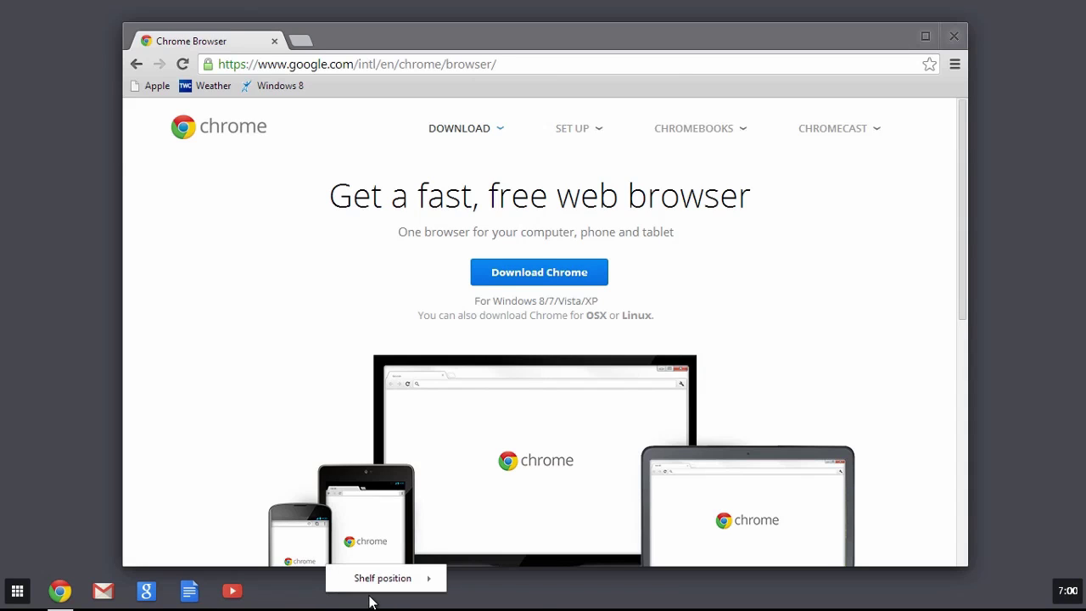
mouse_move(394, 584)
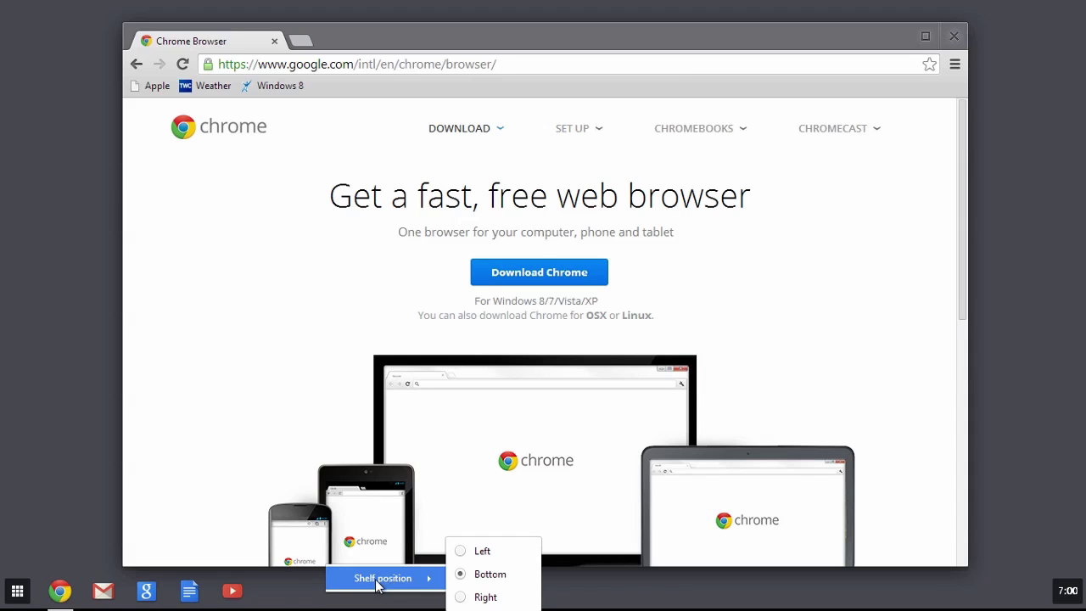
click(289, 601)
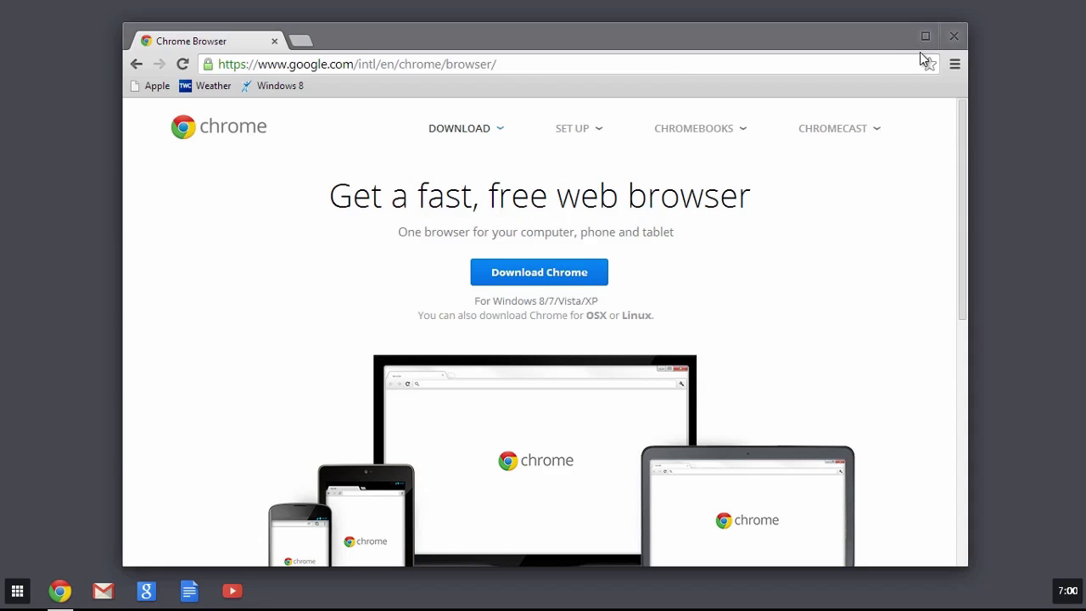
mouse_move(928, 46)
Open Google Search from the shelf and close its tab again.
click(148, 592)
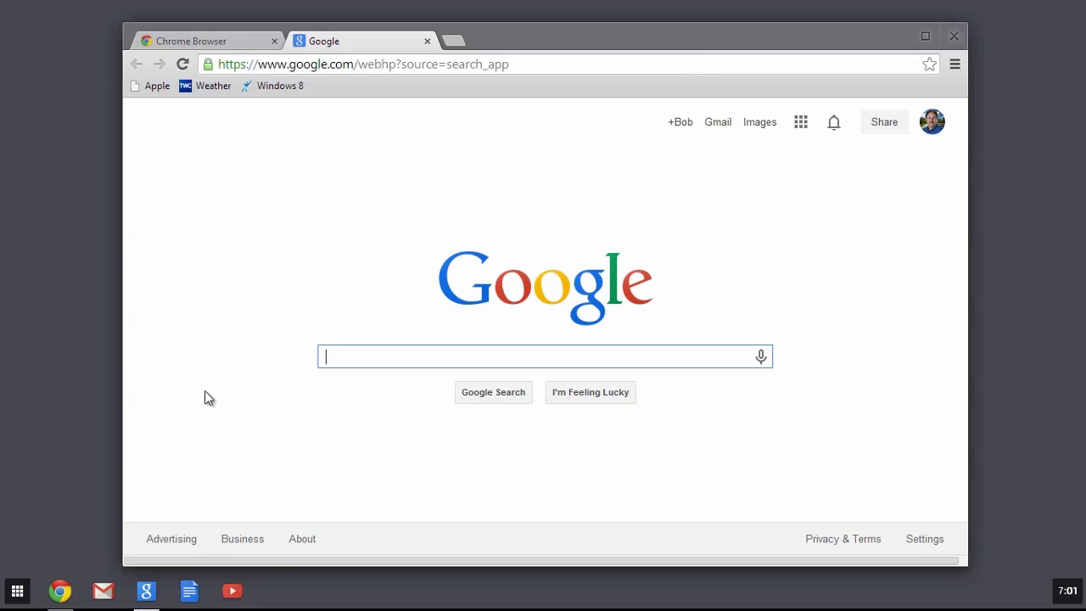
click(428, 42)
click(428, 42)
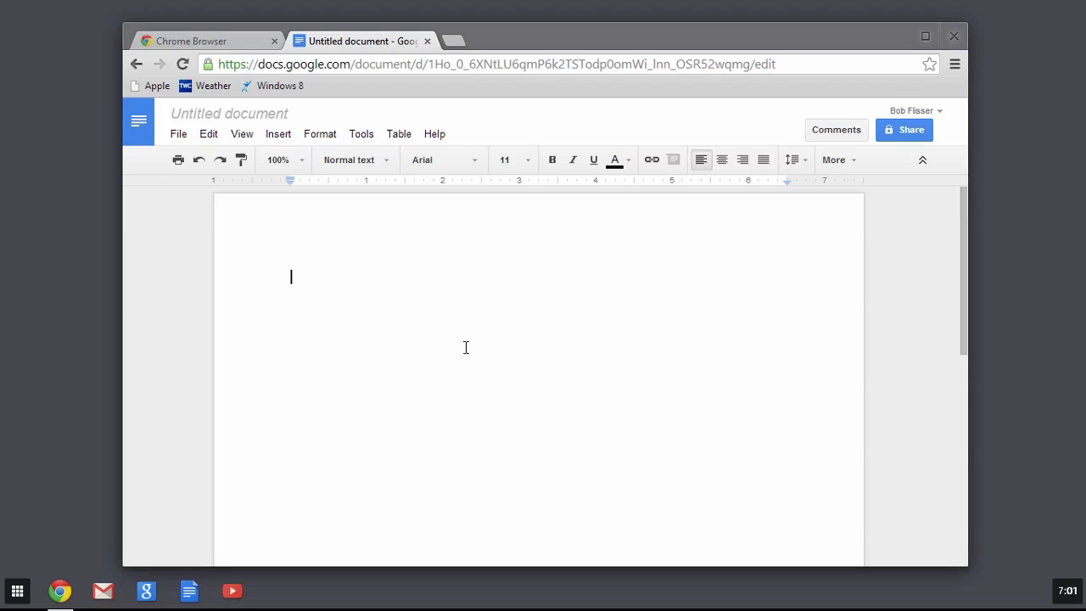
Check the signed-in account details and enter "This is a test document!" in the blank Google Docs document.
click(942, 118)
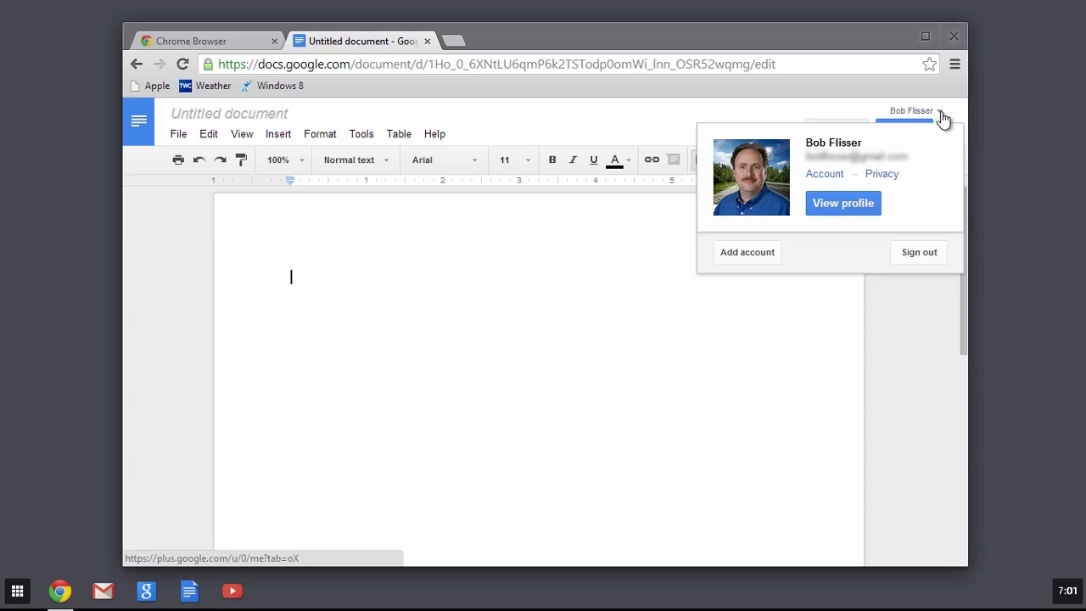
click(891, 371)
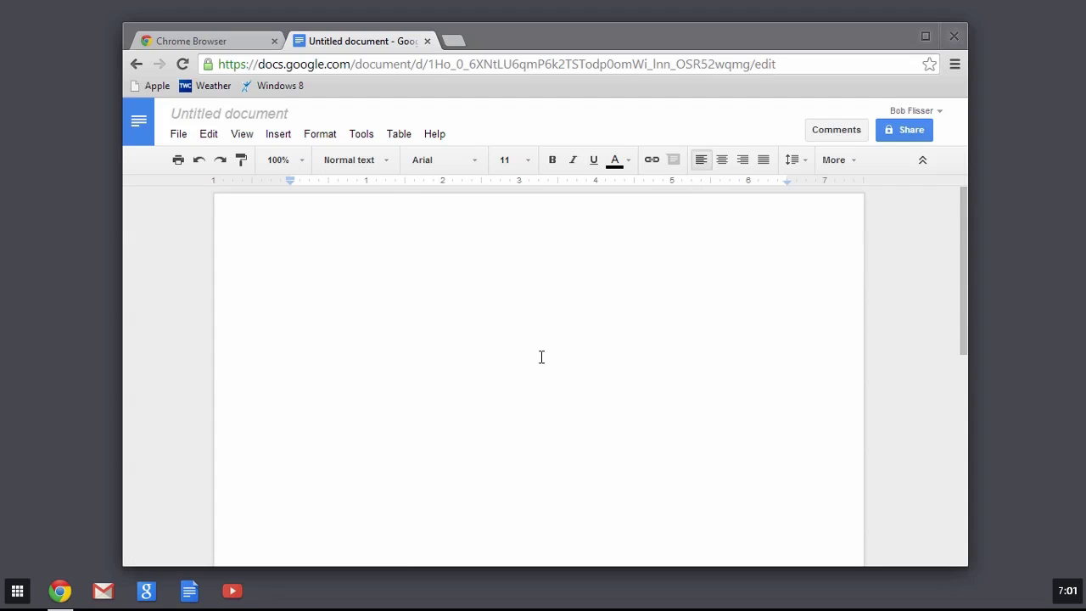
text(This is a test document!)
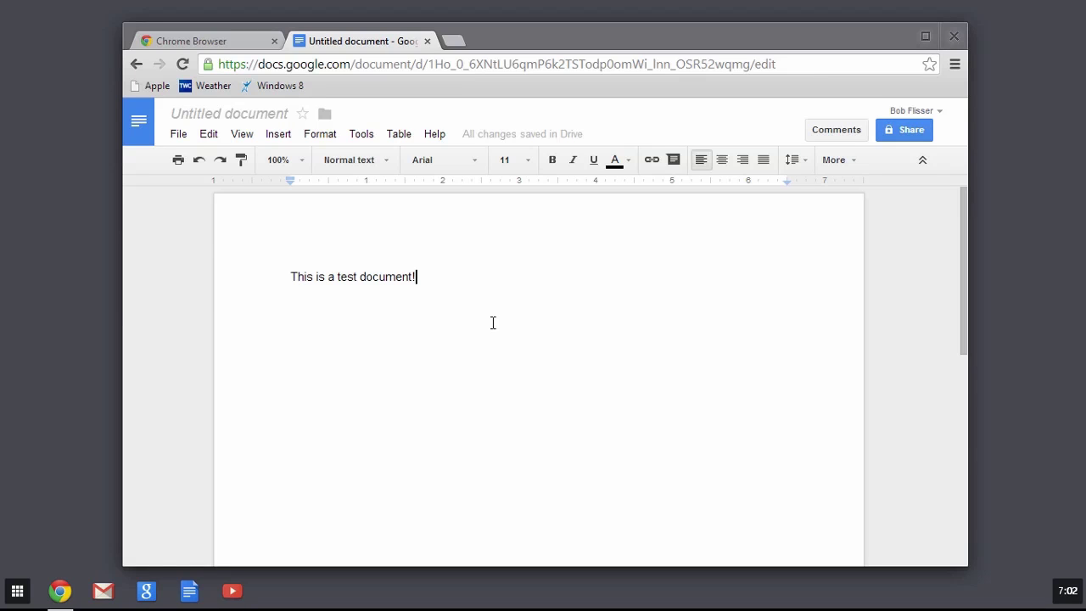
Check the document in the Google Drive file list, return to it and rename it "This is cool stuff".
click(140, 126)
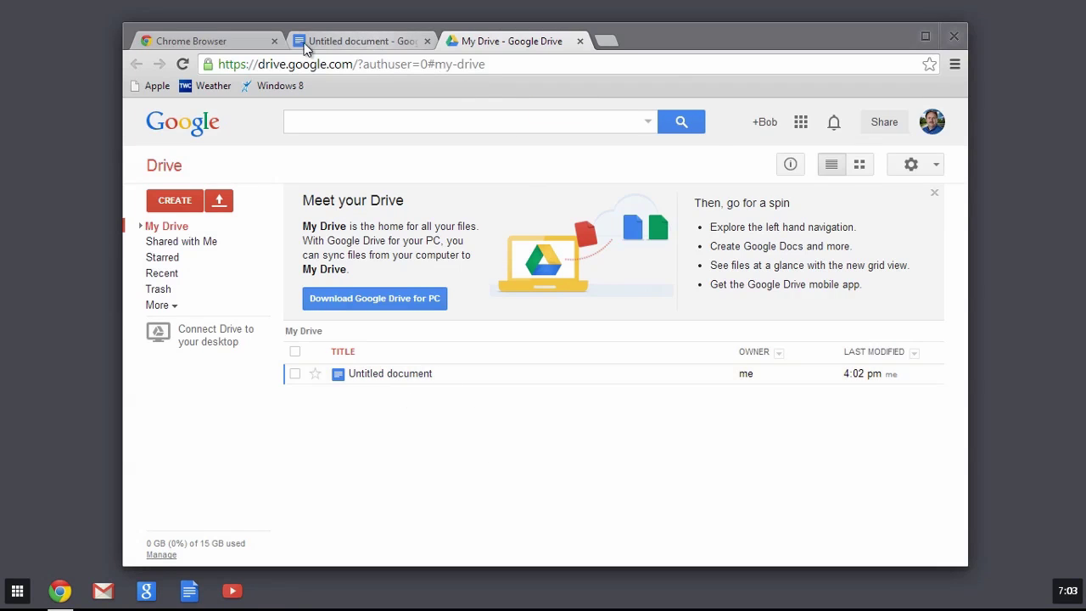
click(363, 43)
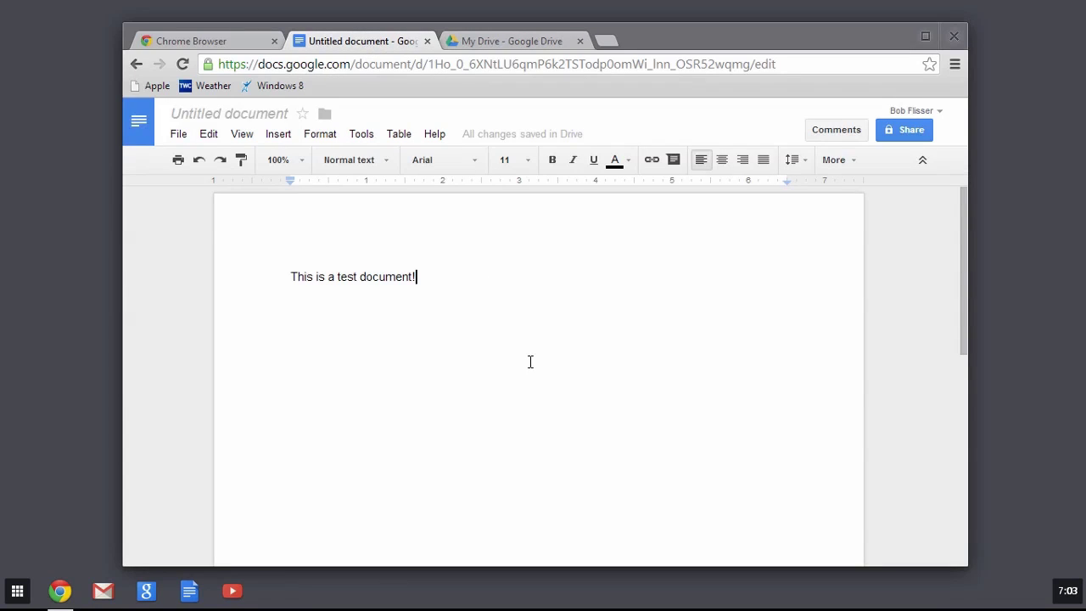
click(229, 115)
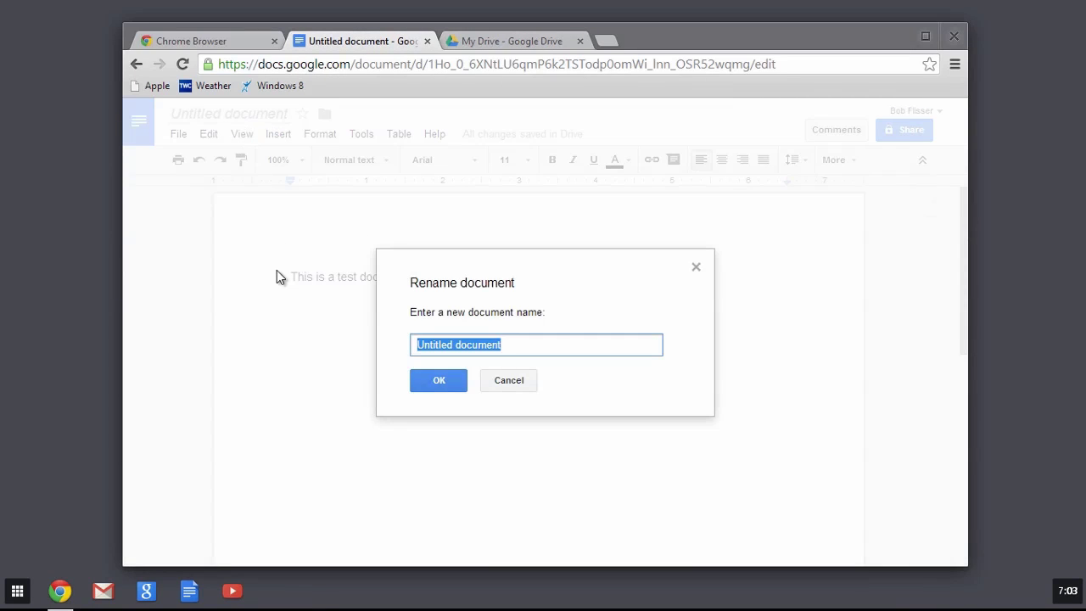
text(This is cool stuff)
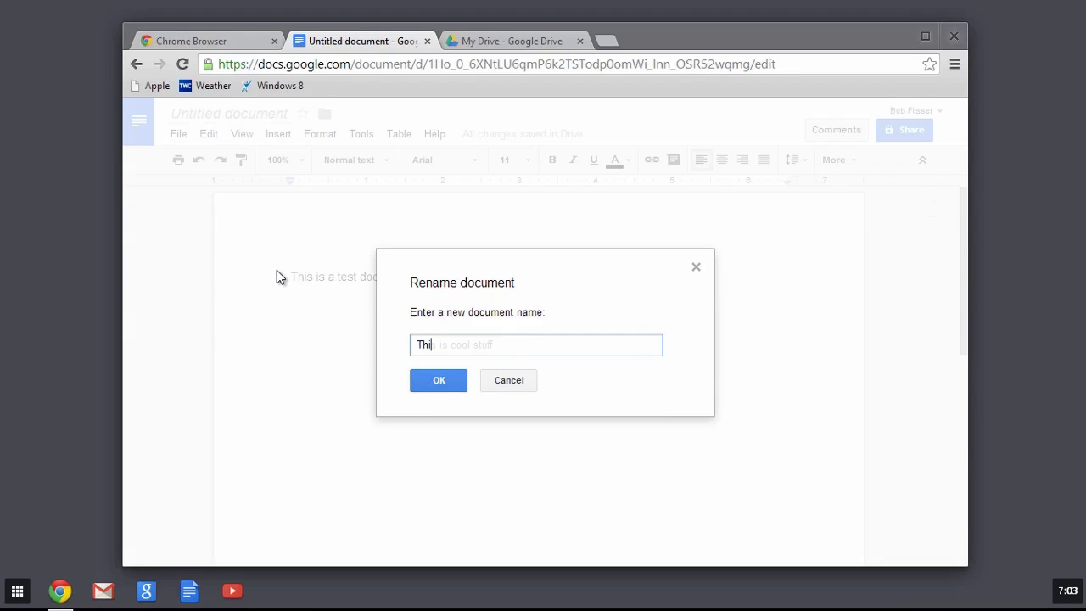
click(439, 380)
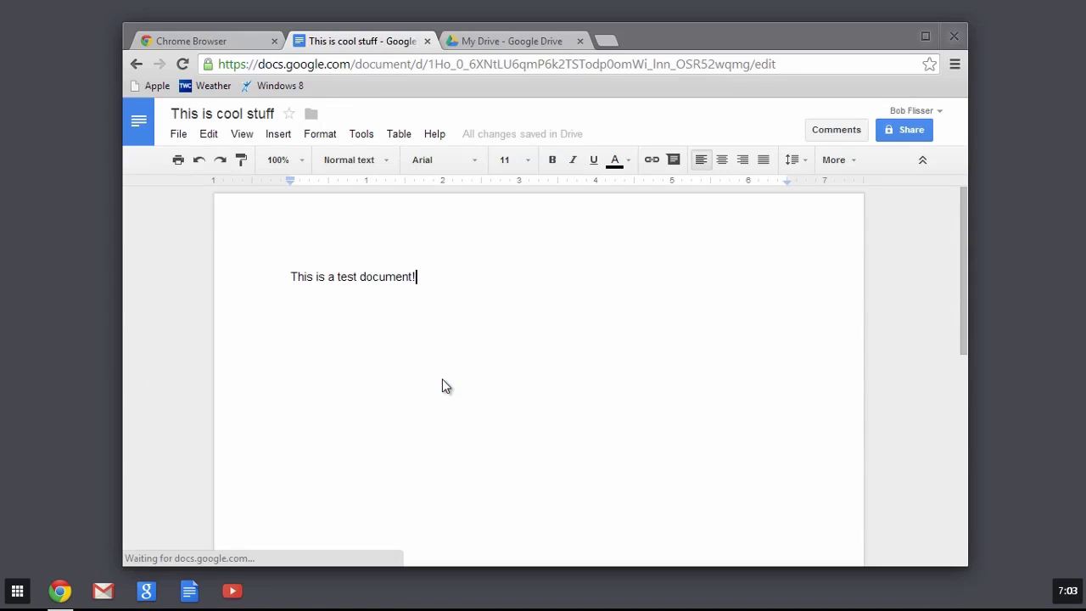
Check the renamed document in the Google Drive file list and close the Drive tab.
click(502, 41)
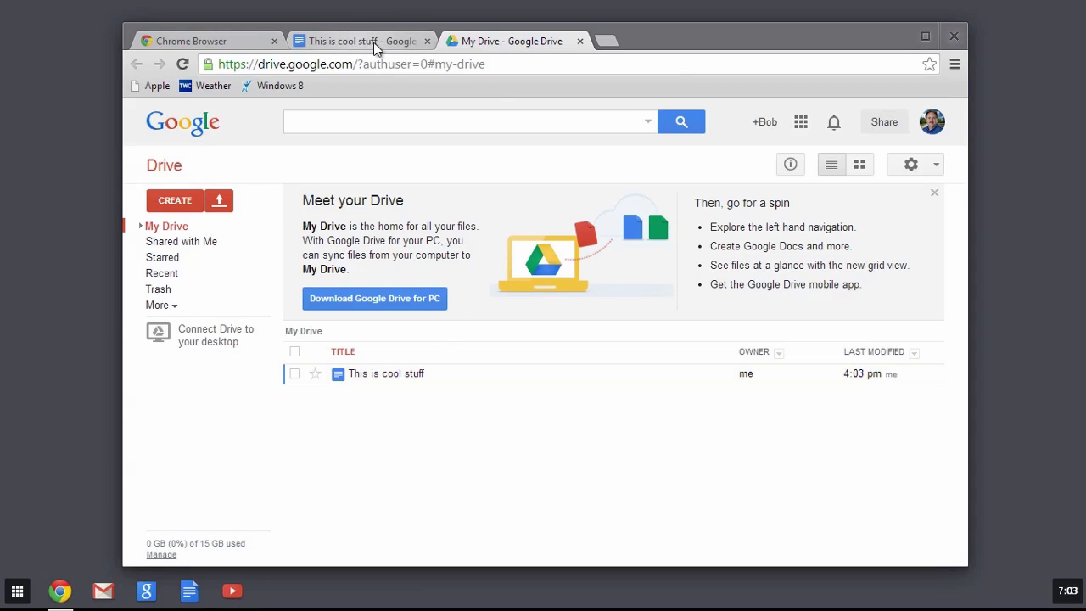
click(587, 41)
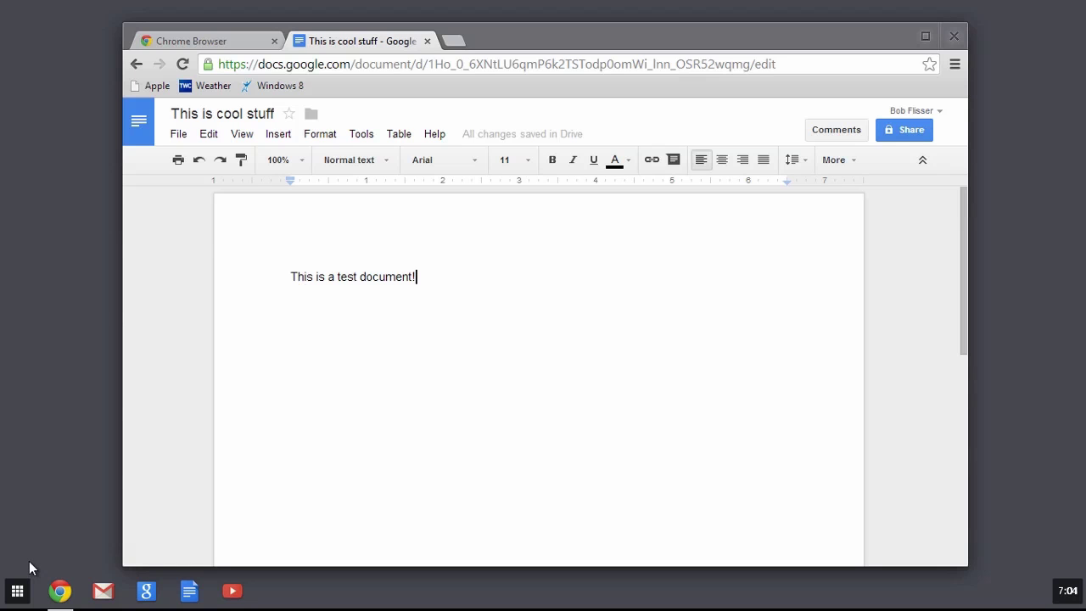
Pin Dropbox from the app launcher to the shelf and close the launcher.
click(18, 592)
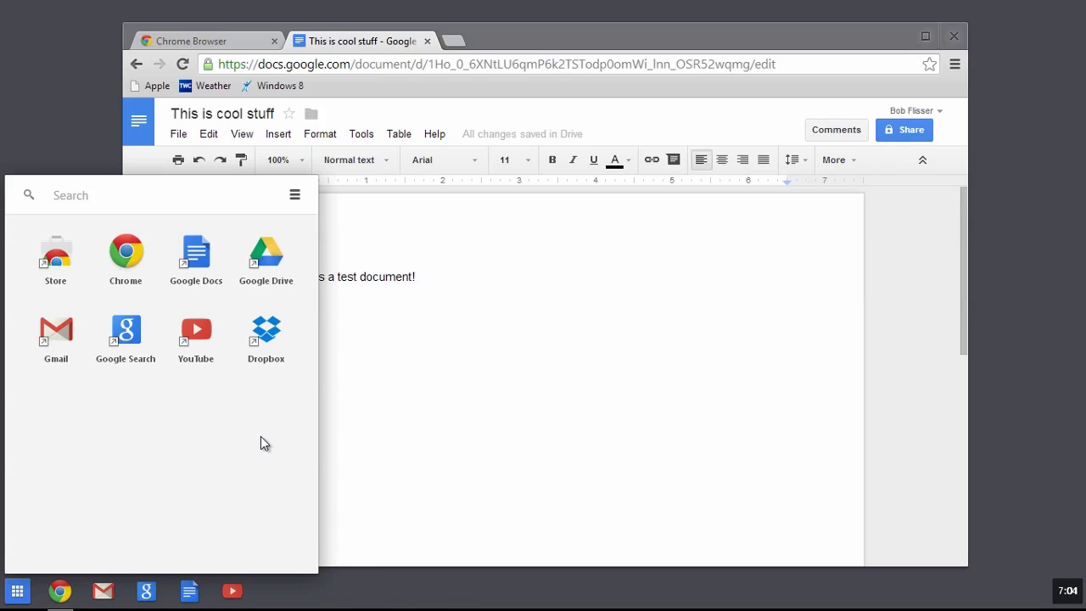
right_click(278, 344)
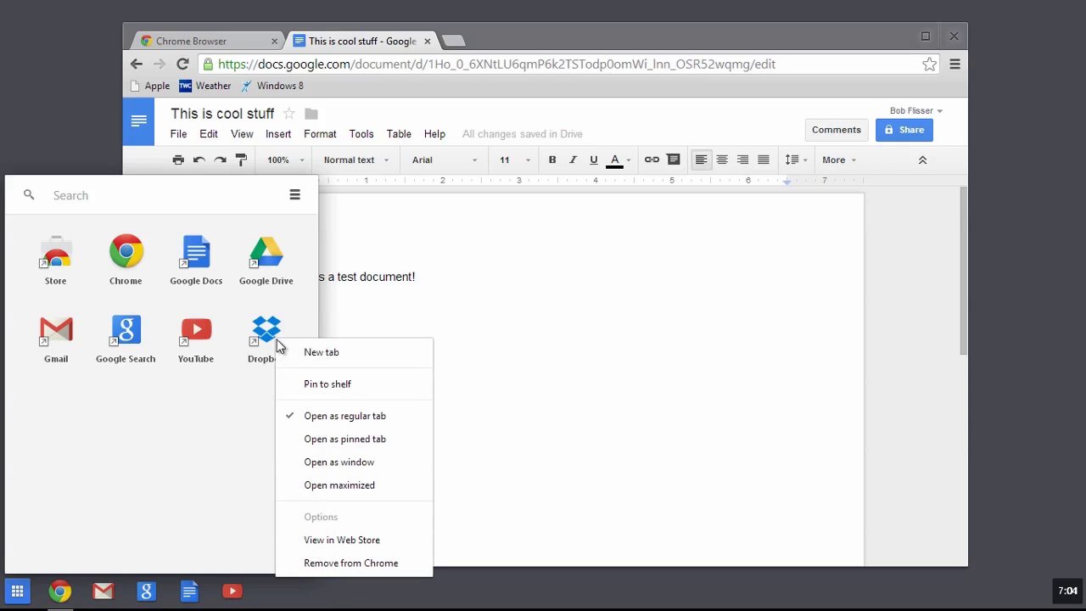
click(357, 384)
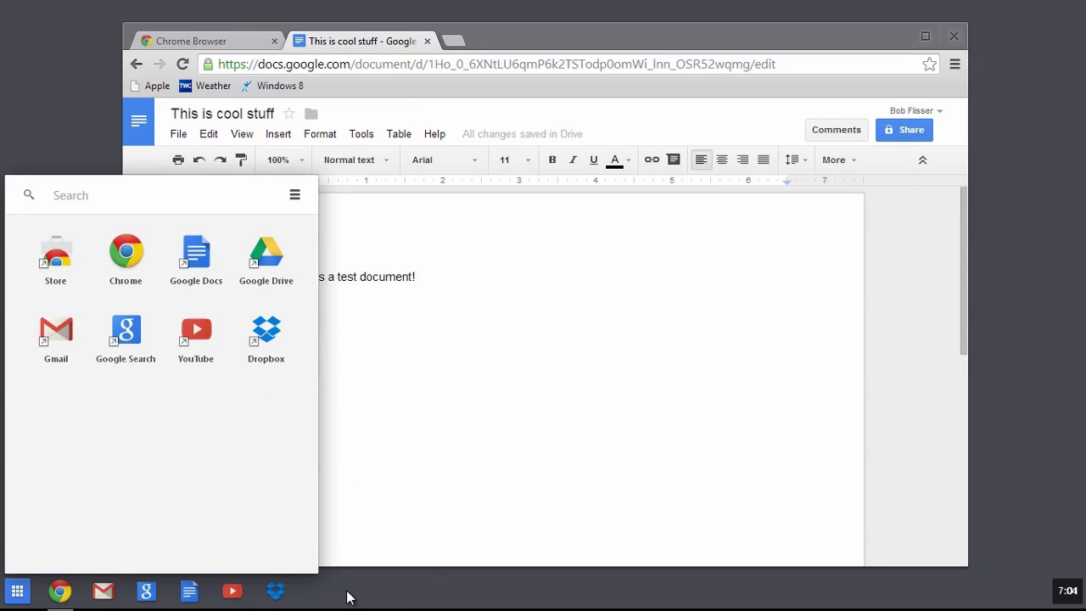
click(477, 471)
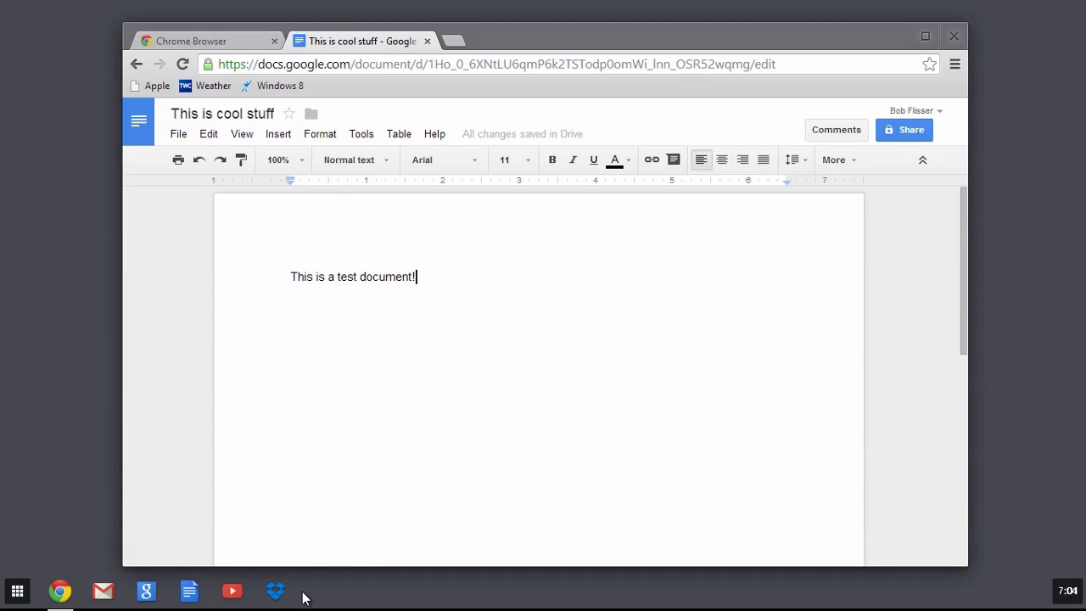
Unpin Dropbox from the shelf.
right_click(275, 590)
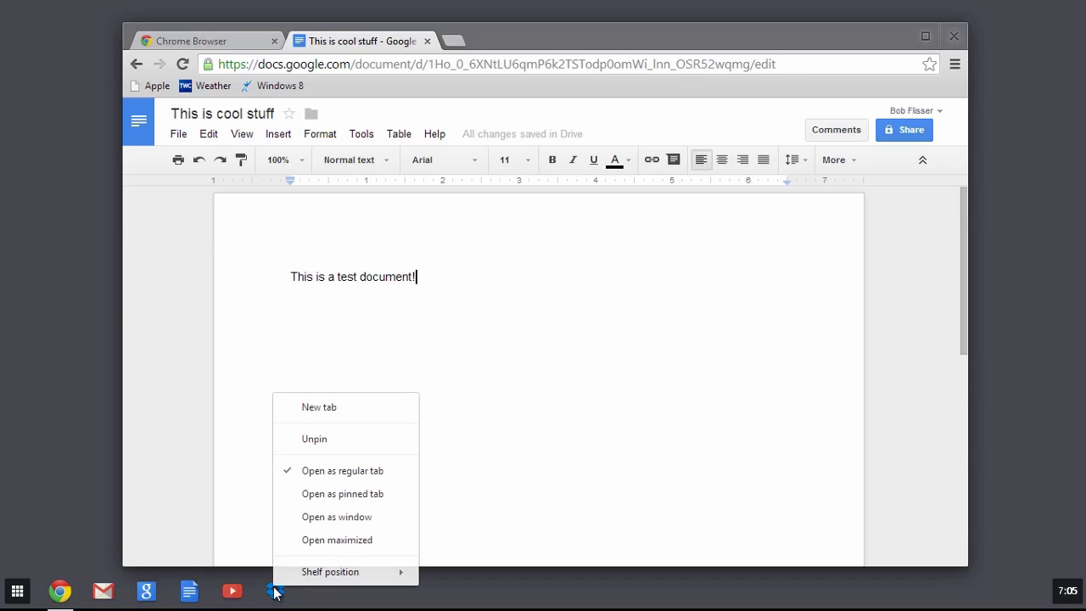
click(329, 438)
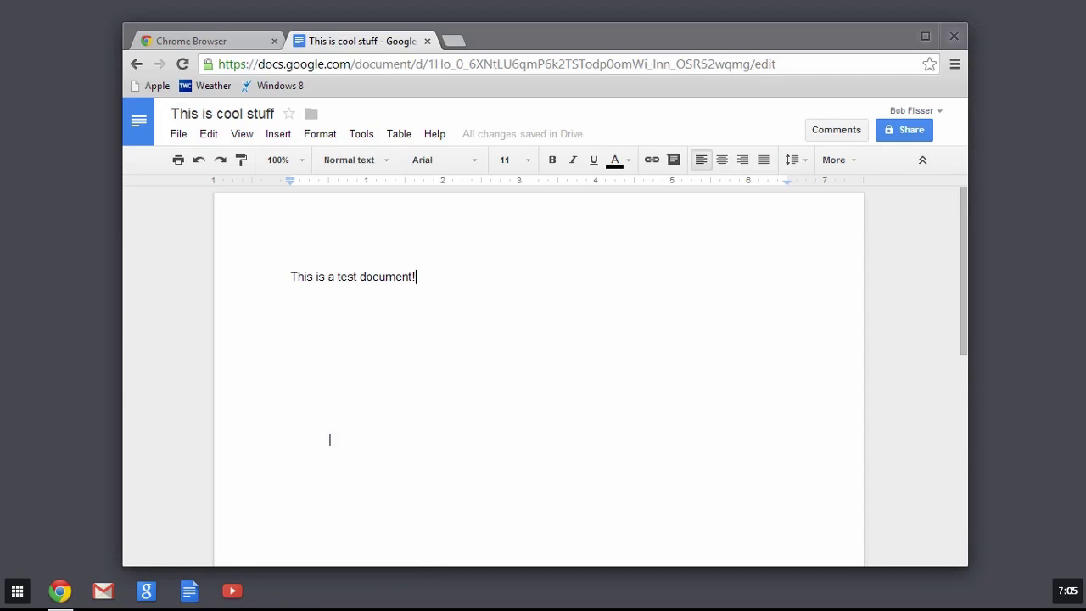
Search the app launcher for "google+", add the Google+ app to Chrome and view its shortcut options.
click(17, 590)
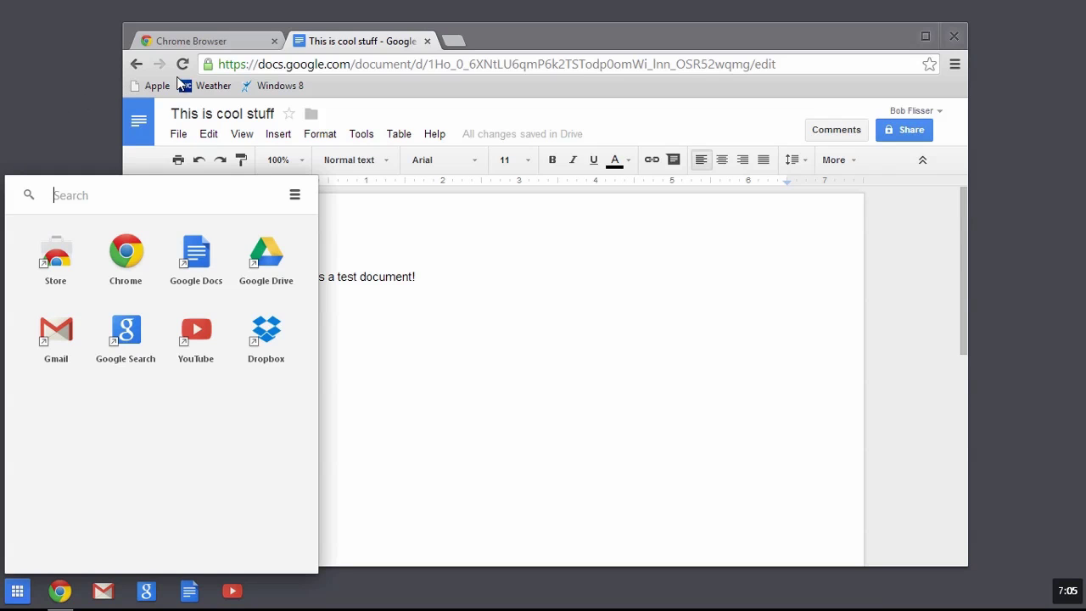
click(710, 311)
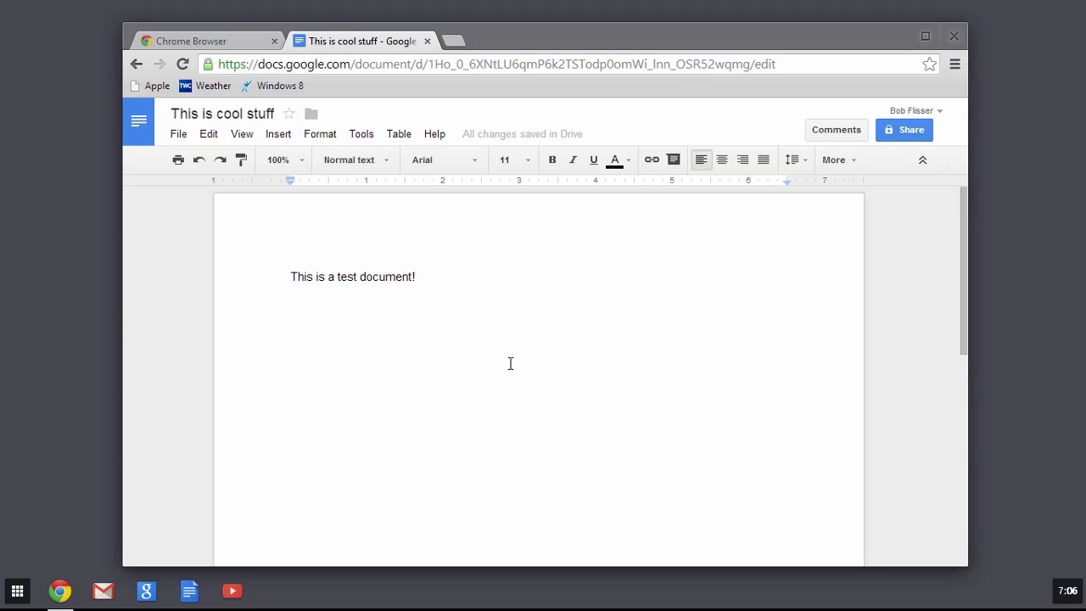
click(19, 590)
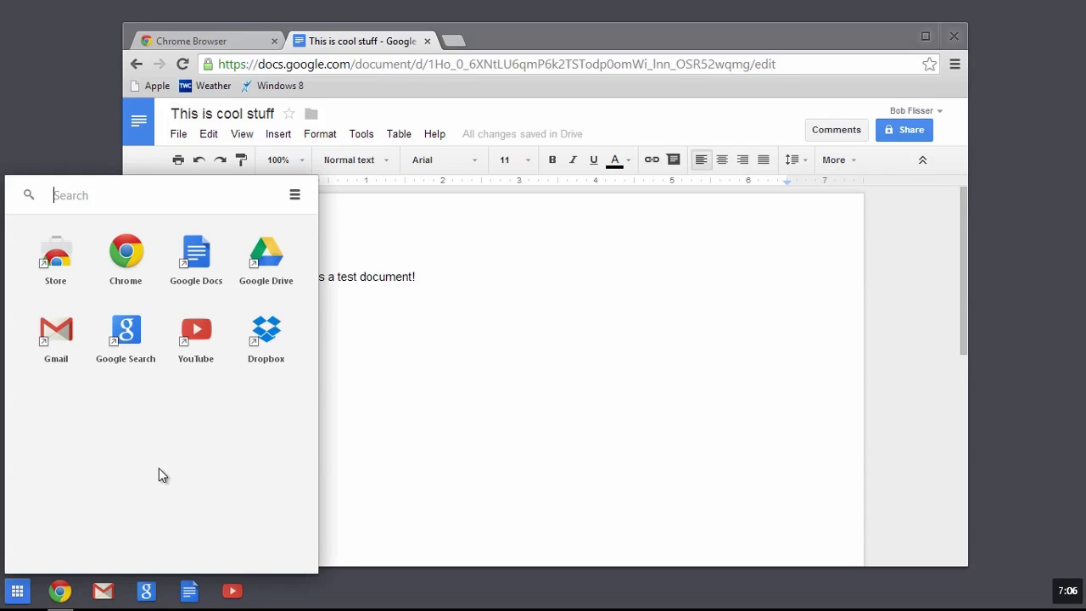
text(google+)
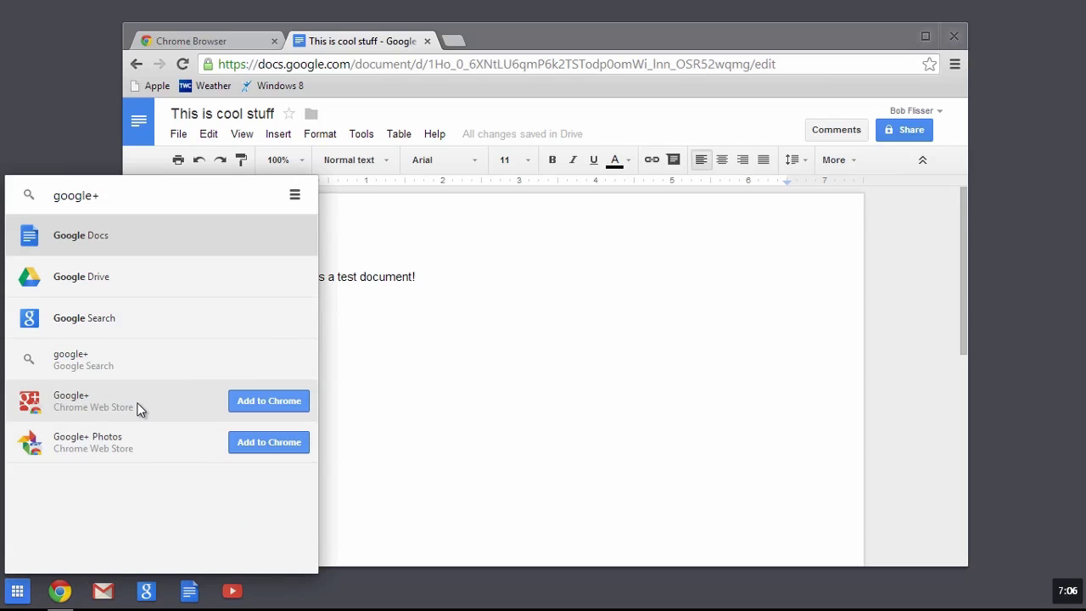
click(257, 404)
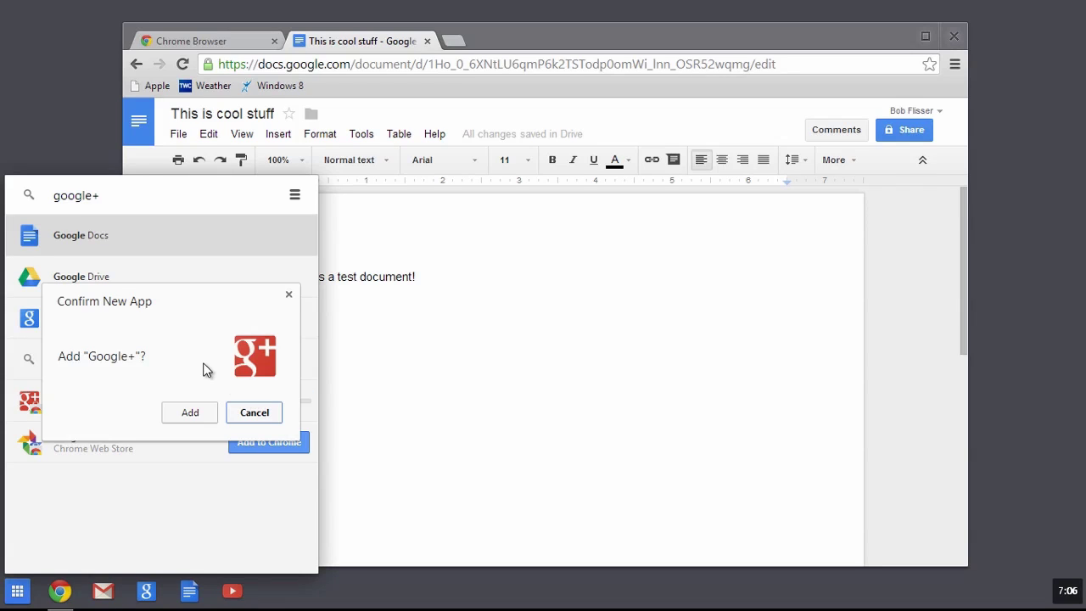
click(194, 413)
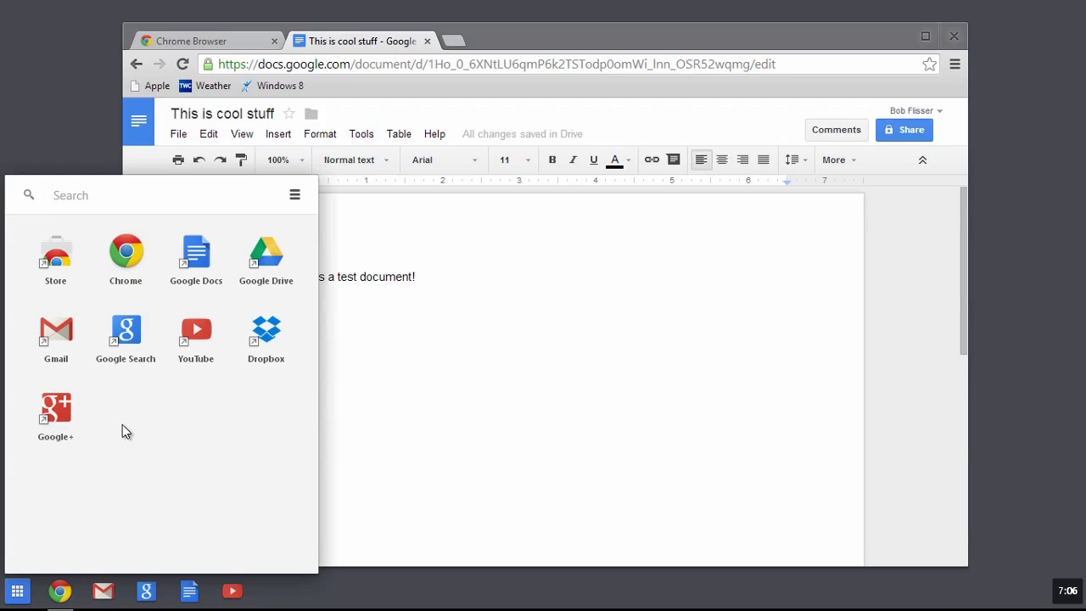
right_click(68, 410)
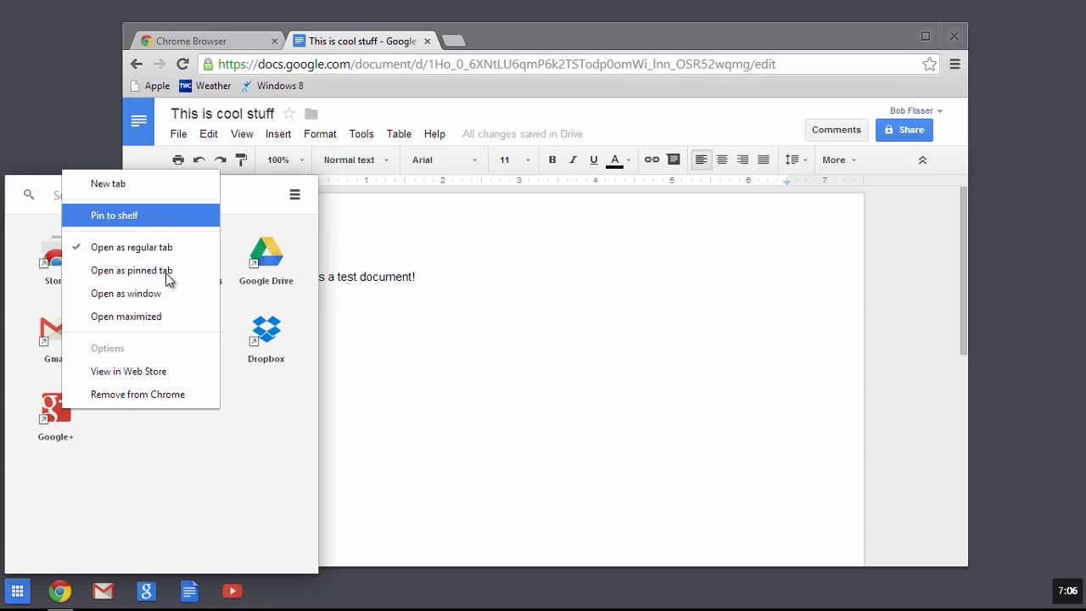
click(240, 462)
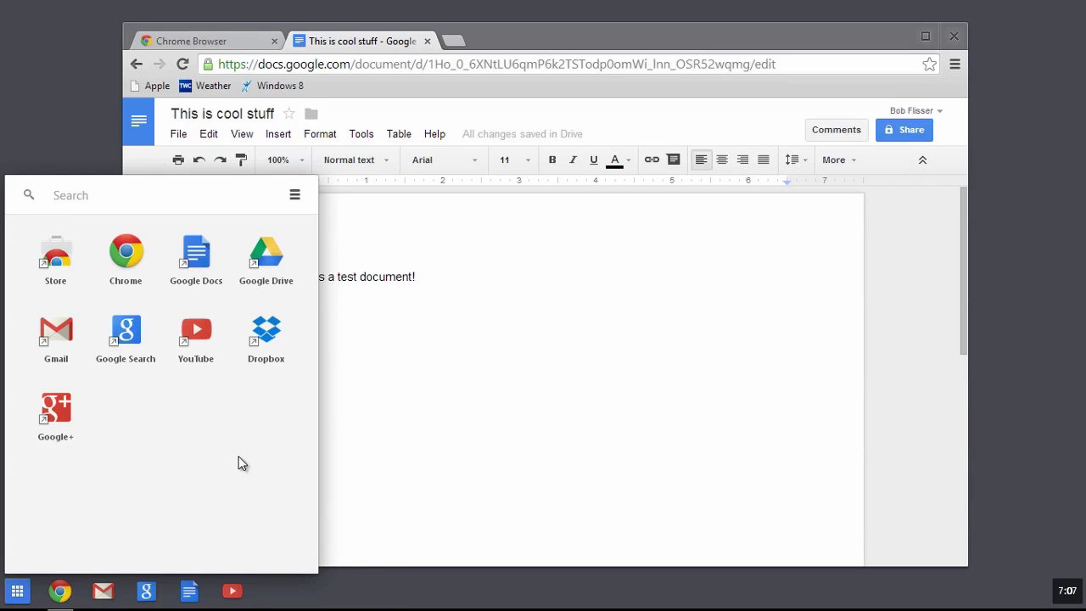
Open the Chrome Web Store from the launcher, browse the recommended and Popular apps, and close the store.
click(58, 263)
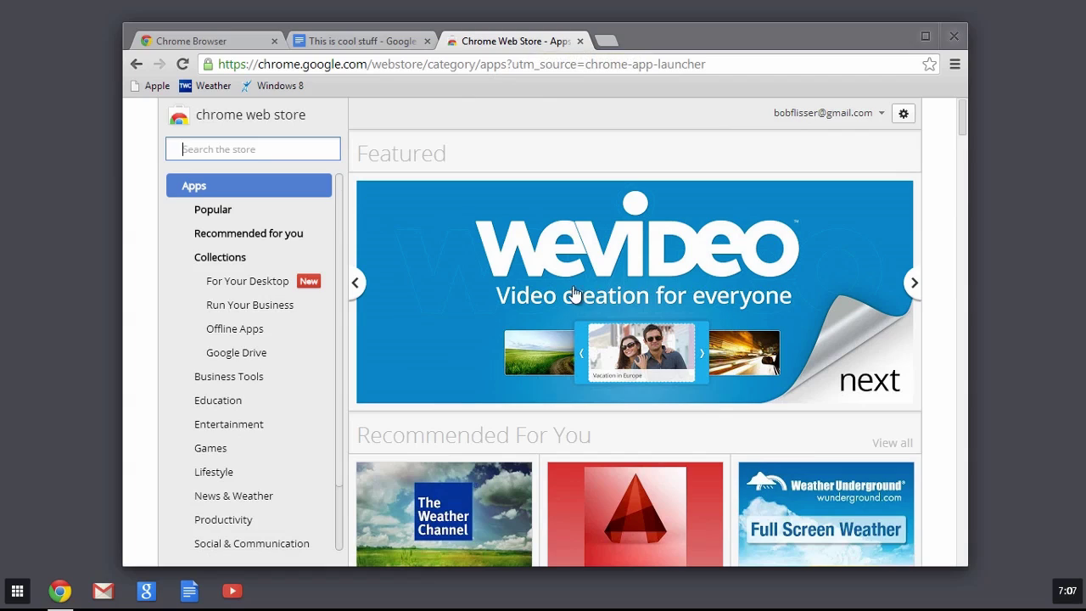
mouse_move(619, 394)
scroll(594, 390, down, 10)
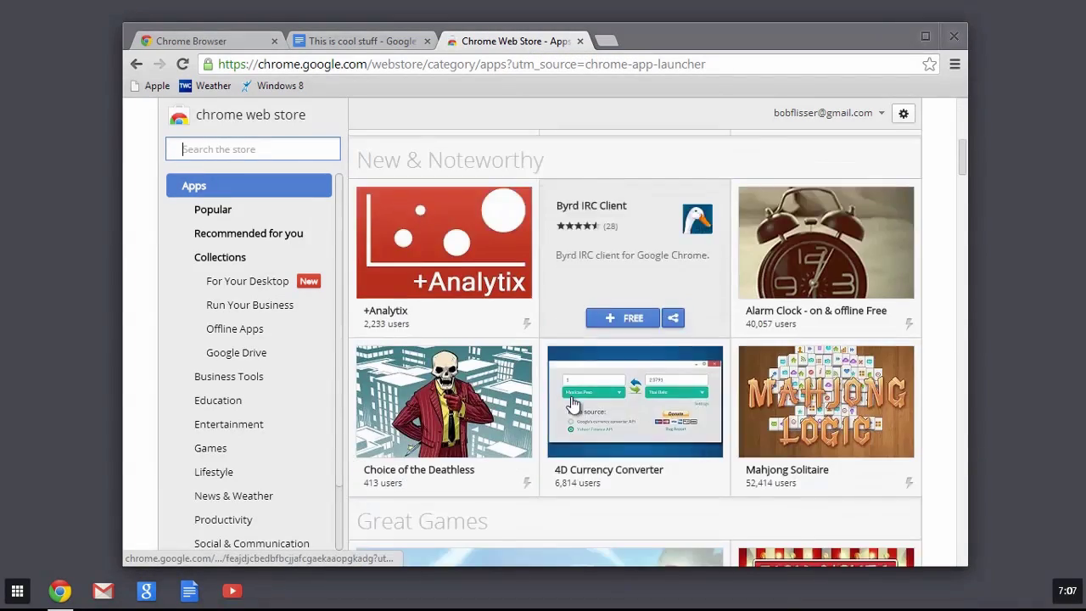
scroll(572, 403, down, 10)
scroll(573, 403, up, 4)
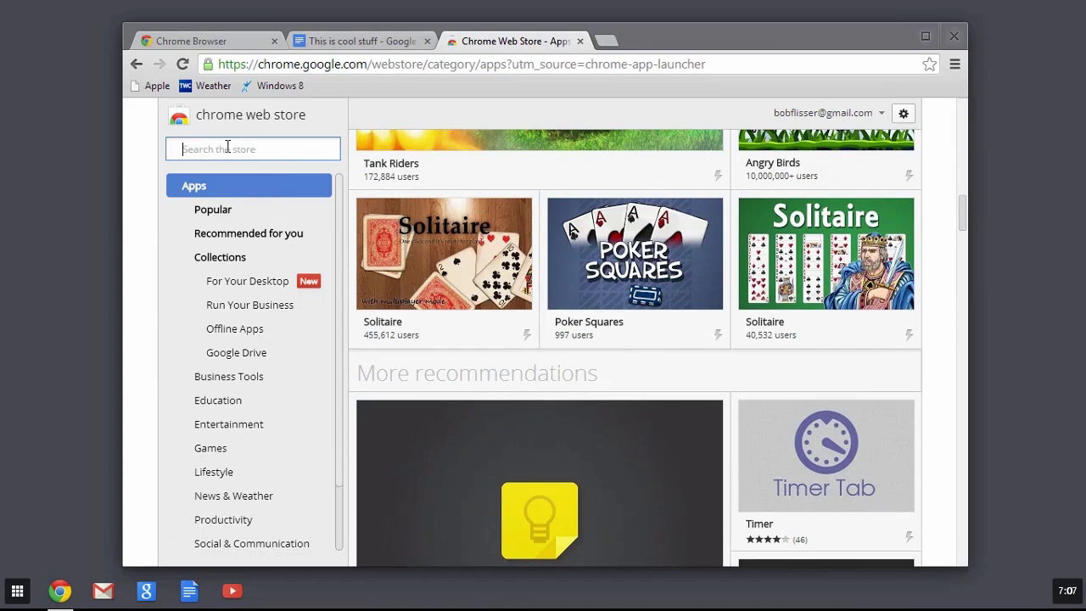
click(218, 211)
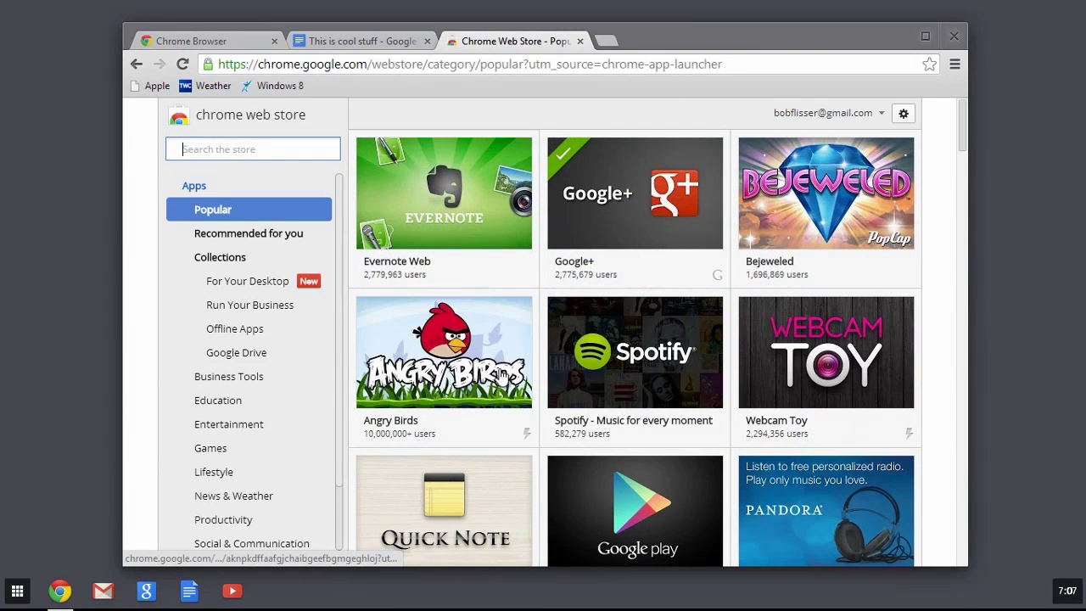
scroll(631, 408, down, 3)
scroll(632, 407, up, 4)
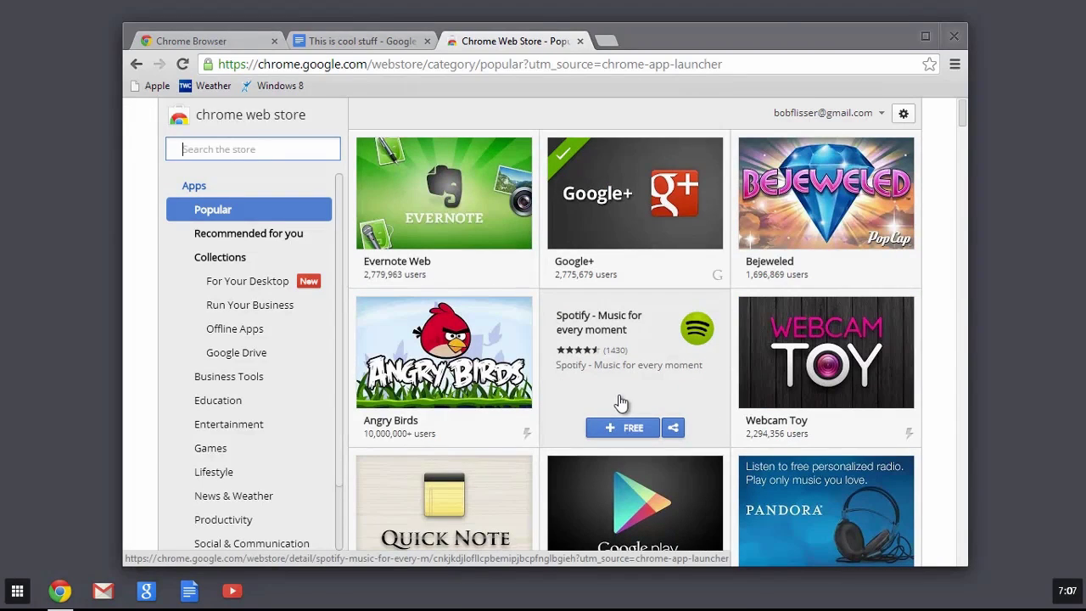
click(580, 41)
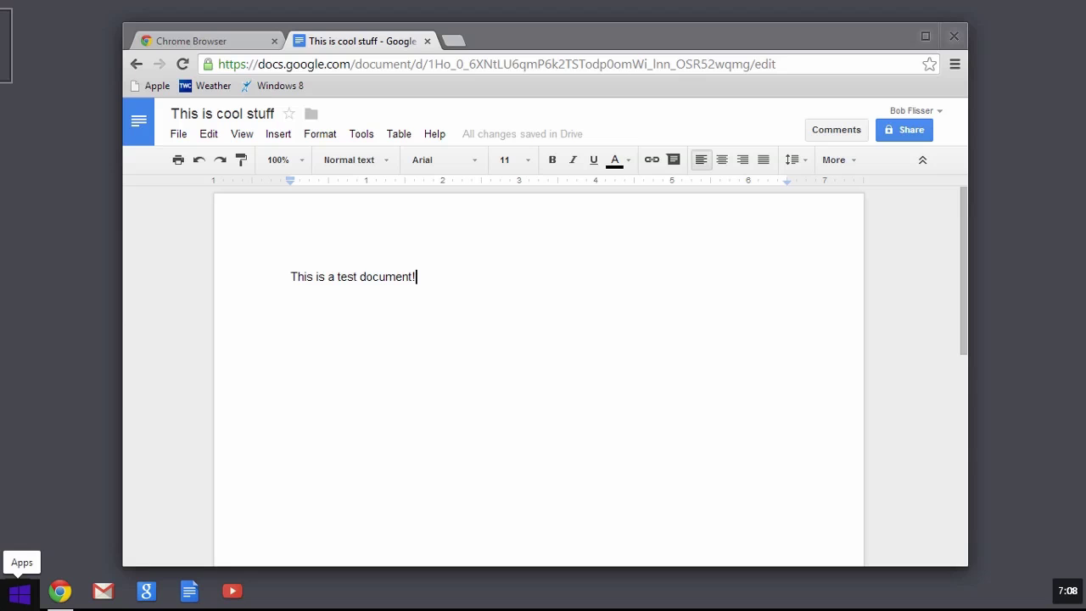
Go to the Windows Start screen and return from there to the open document in Chrome.
click(18, 592)
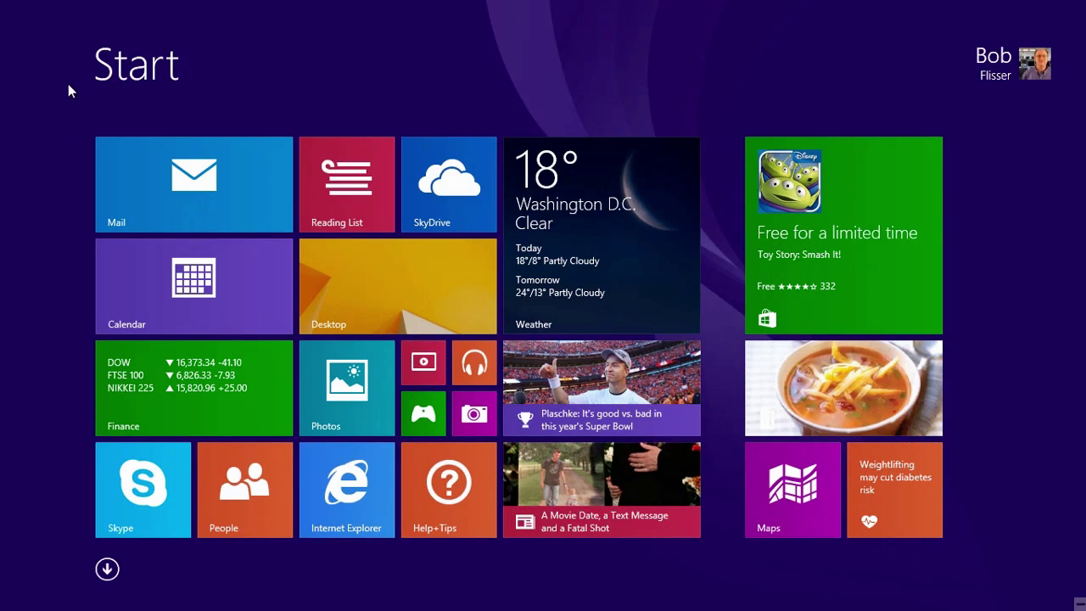
mouse_move(2, 4)
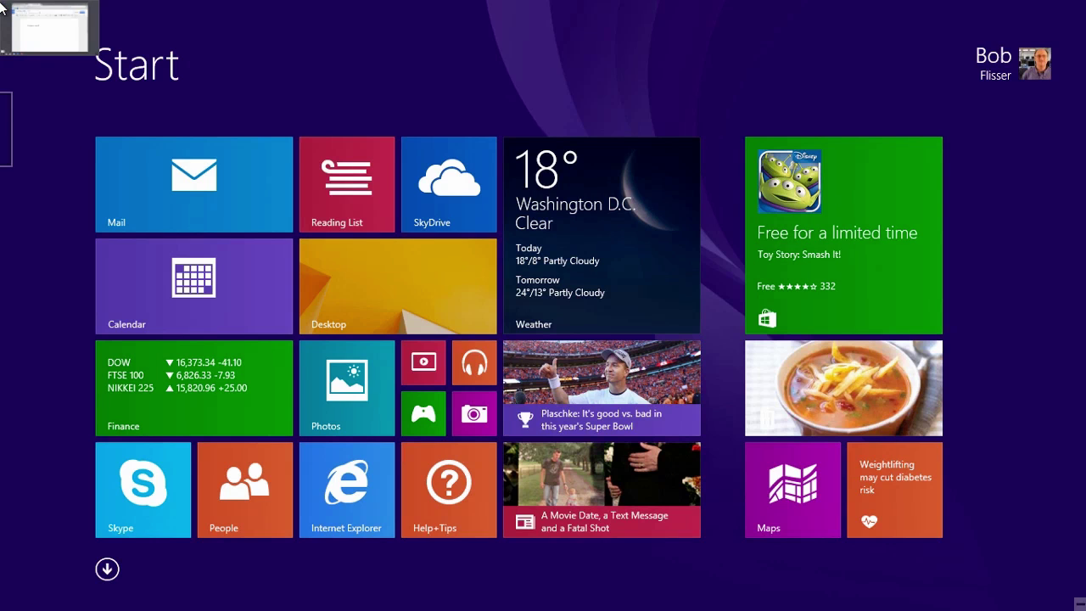
click(5, 9)
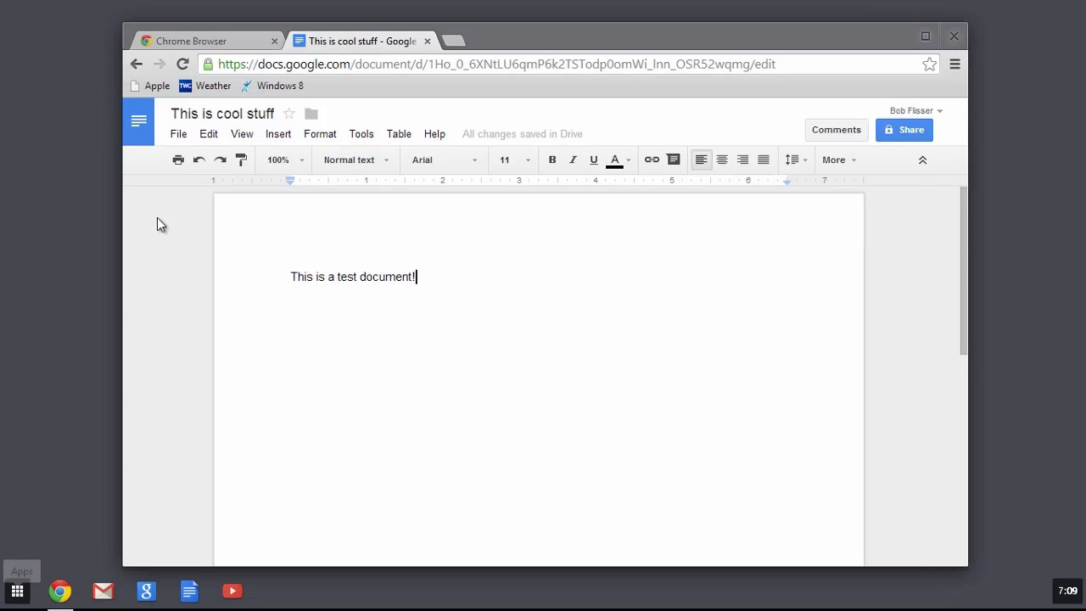
Go to the Windows desktop by way of the Start screen's list of running apps.
click(18, 592)
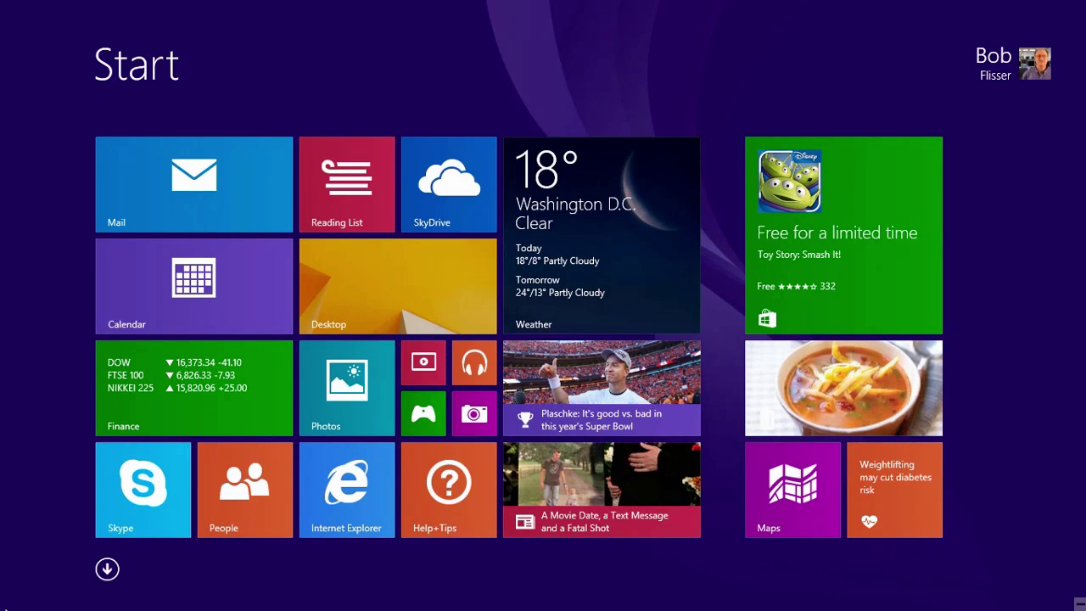
mouse_move(26, 410)
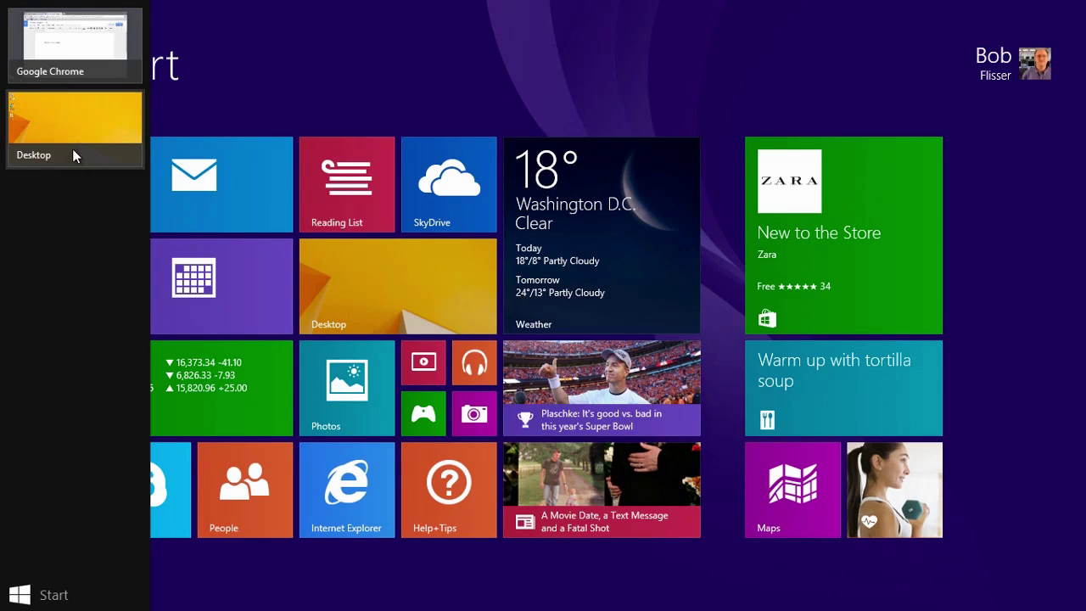
click(79, 121)
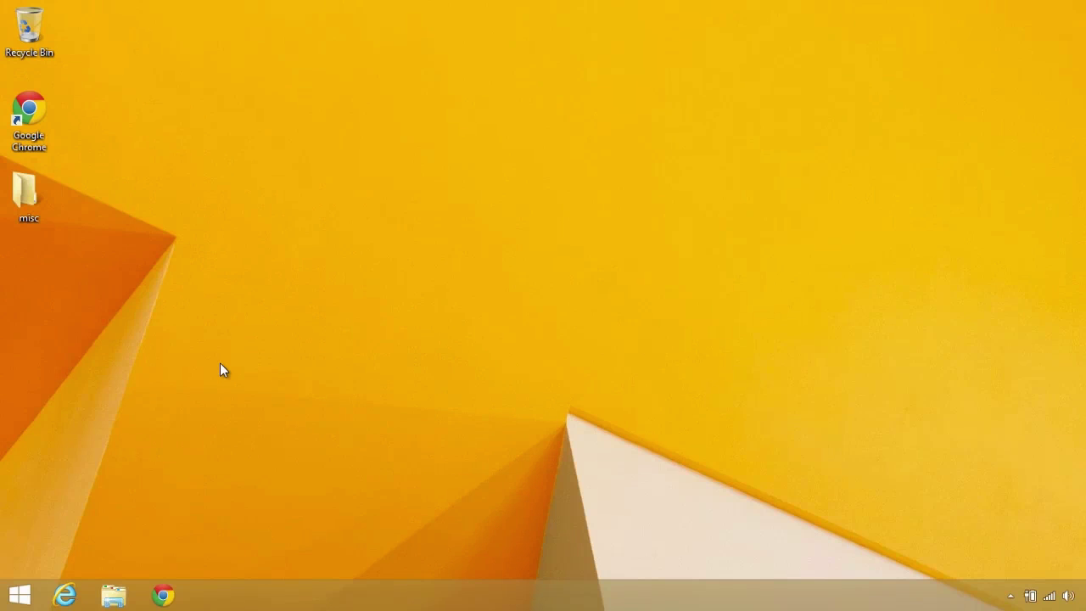
Switch back and forth between the Windows desktop and Chrome, ending in Chrome.
key(alt+Tab)
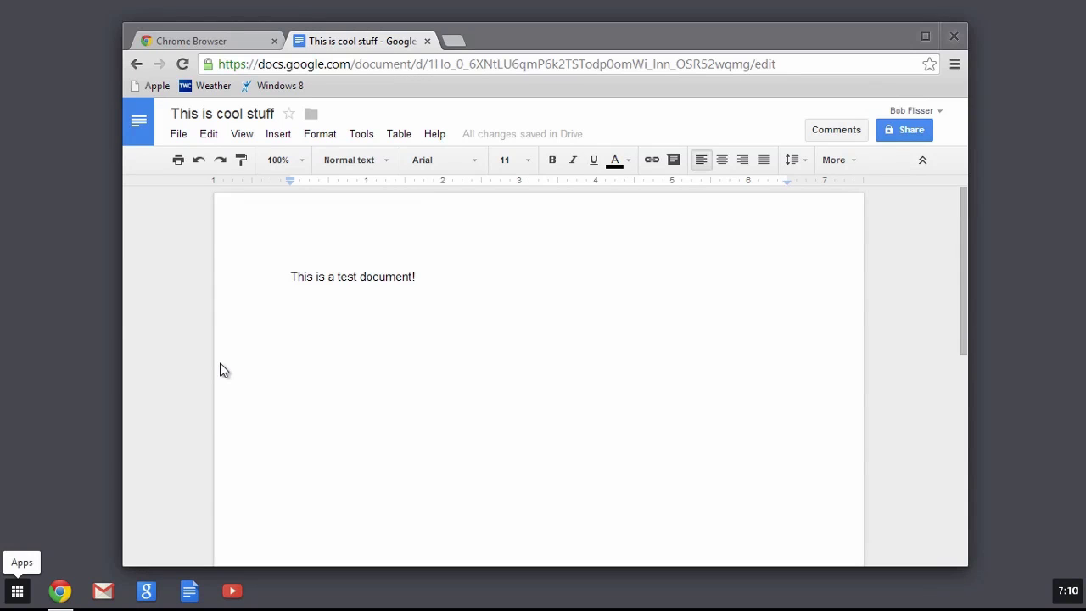
key(alt+Tab)
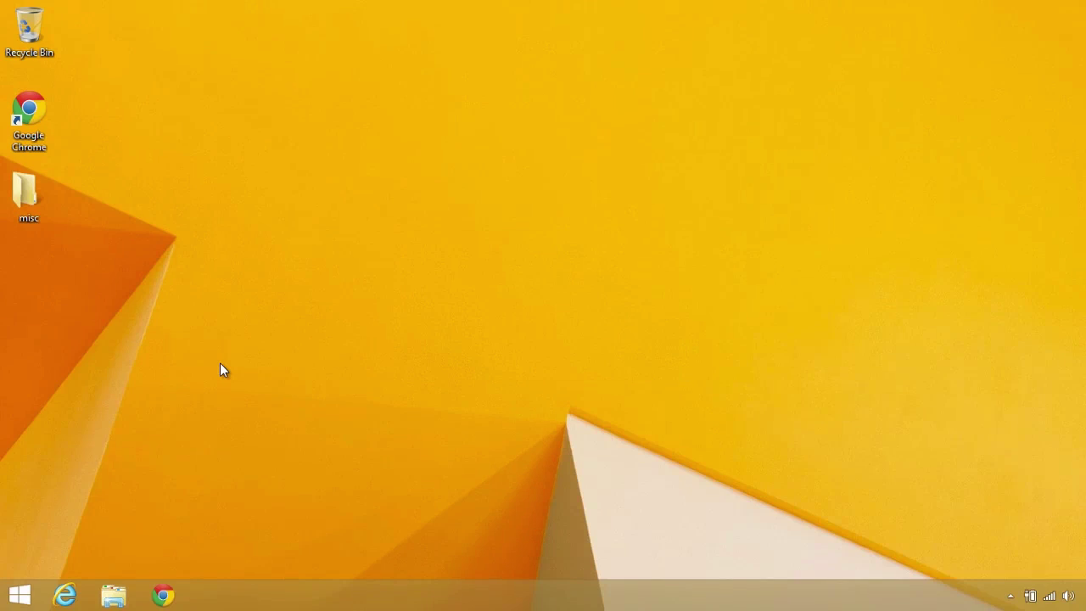
key(alt+Tab)
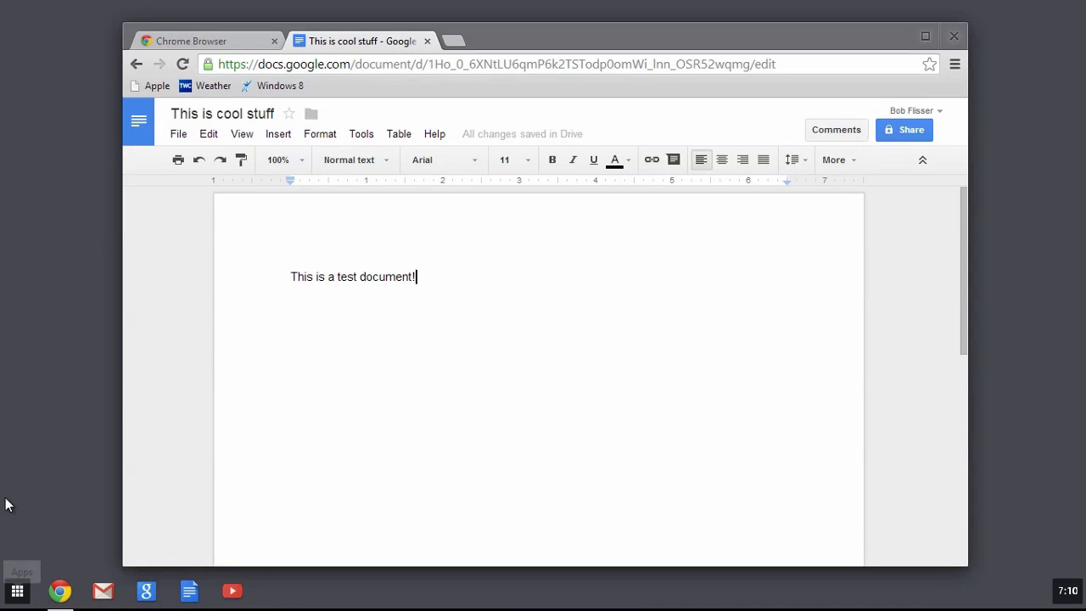
Show the Windows Start screen, return to Chrome with its app launcher open, and close the launcher.
mouse_move(3, 606)
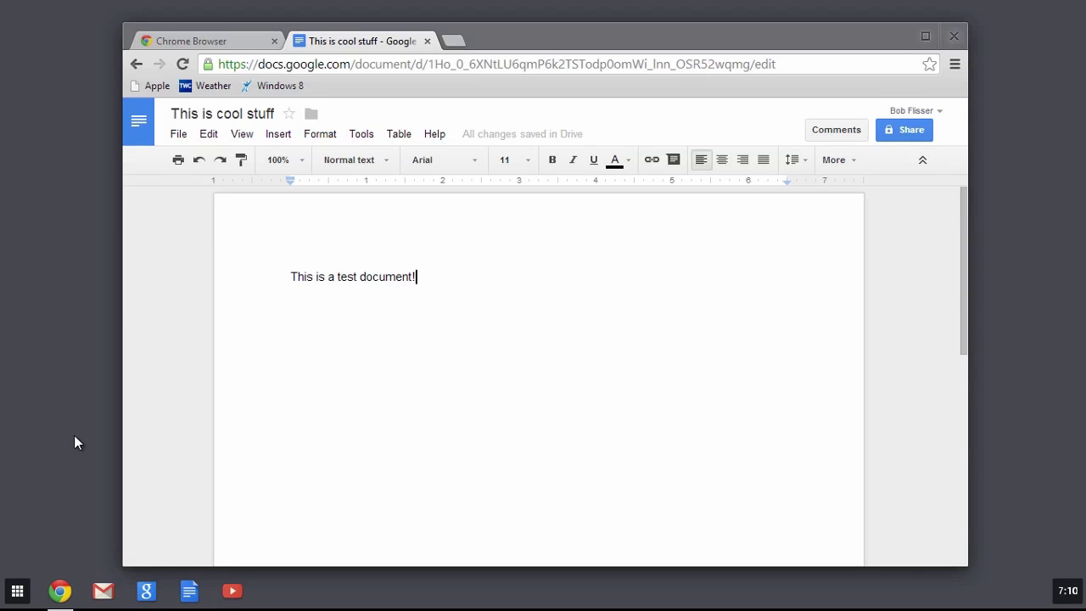
key(super)
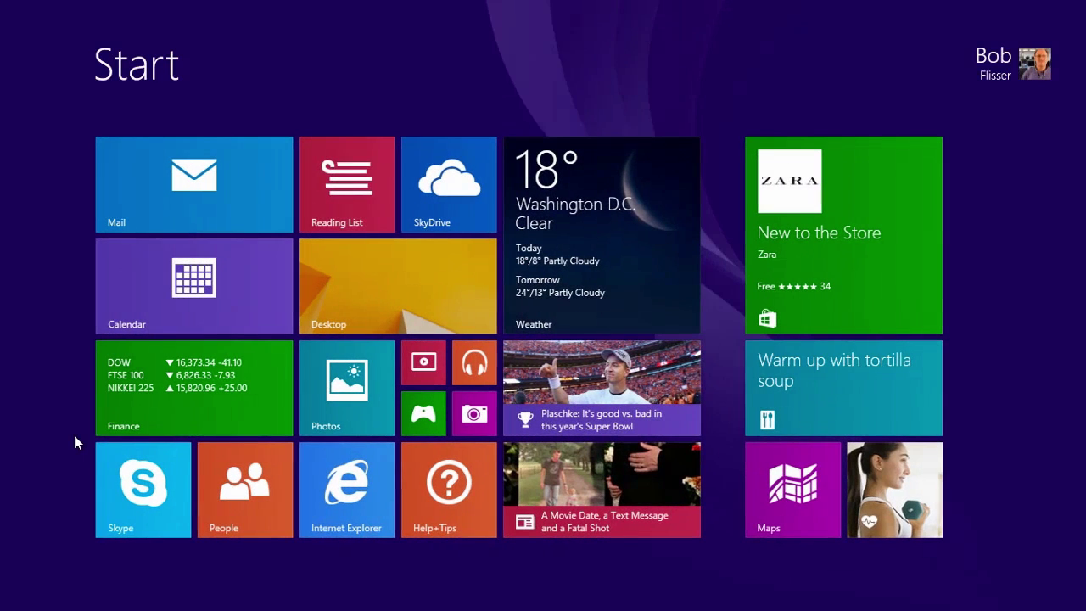
key(super)
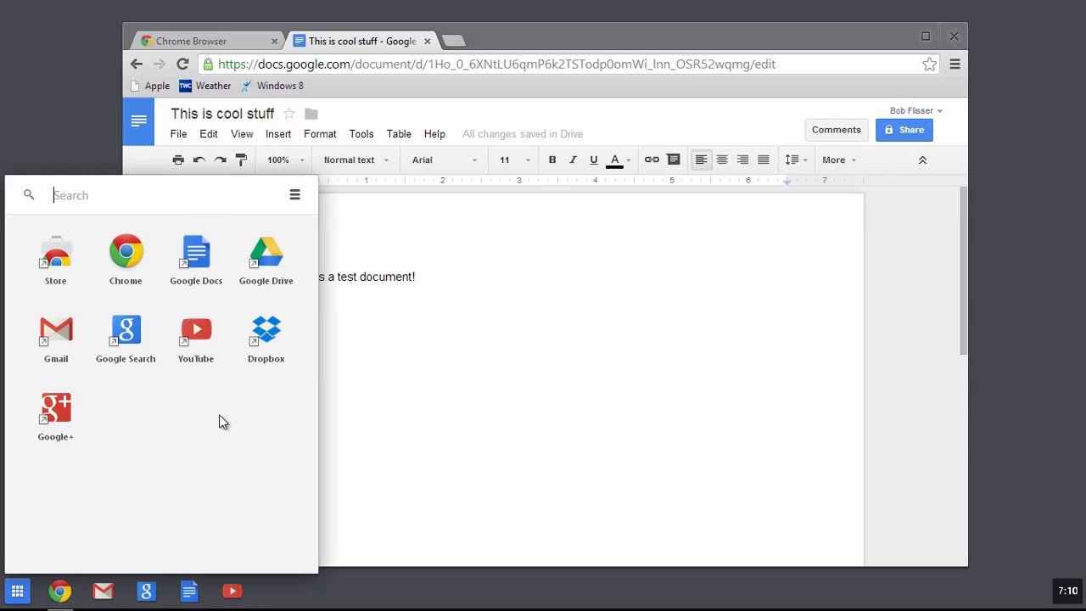
click(531, 408)
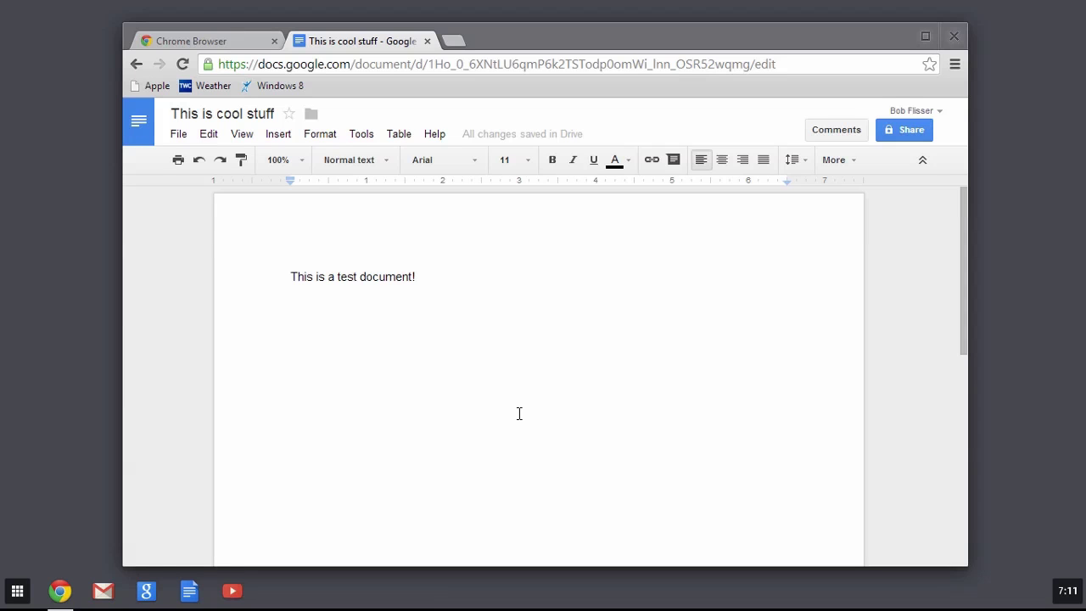
Relaunch Chrome on the desktop and show the "This is cool stuff" document.
click(956, 66)
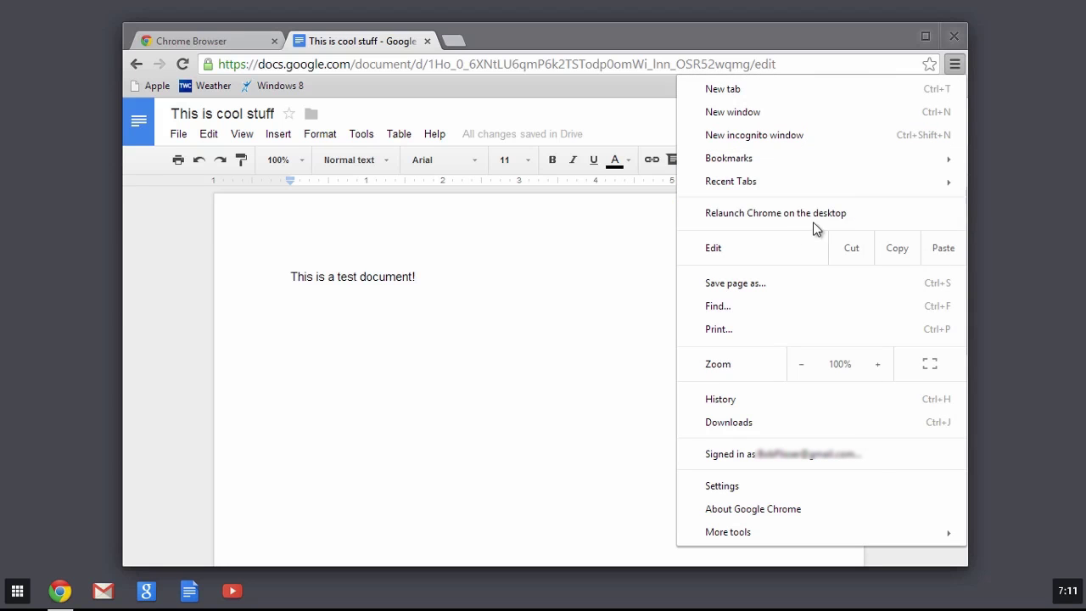
click(887, 213)
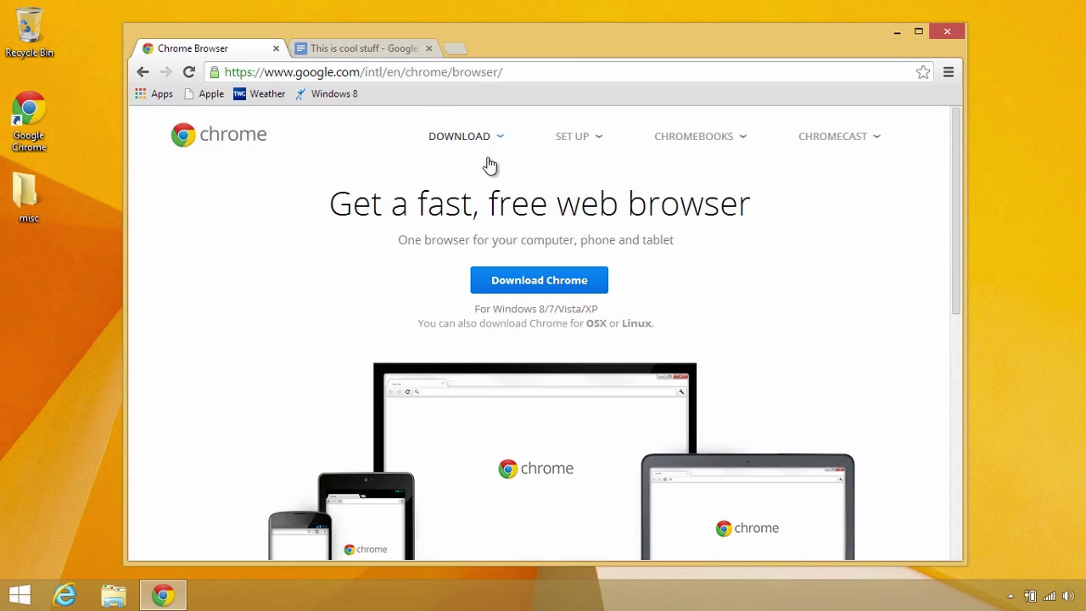
click(354, 47)
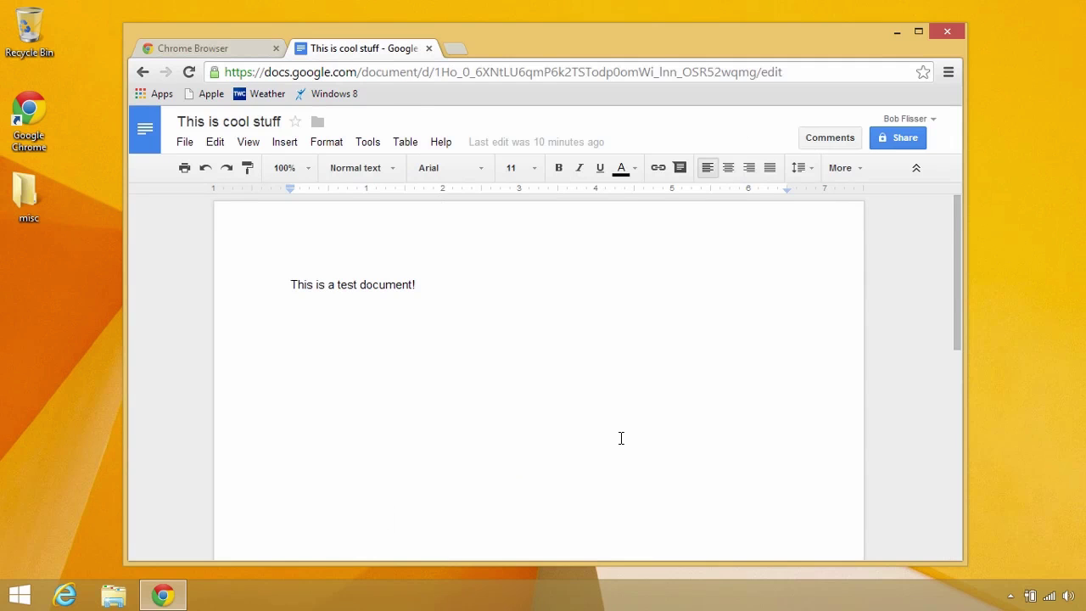
Put Chrome back in Windows 8 mode and reopen it from the Windows desktop.
click(950, 73)
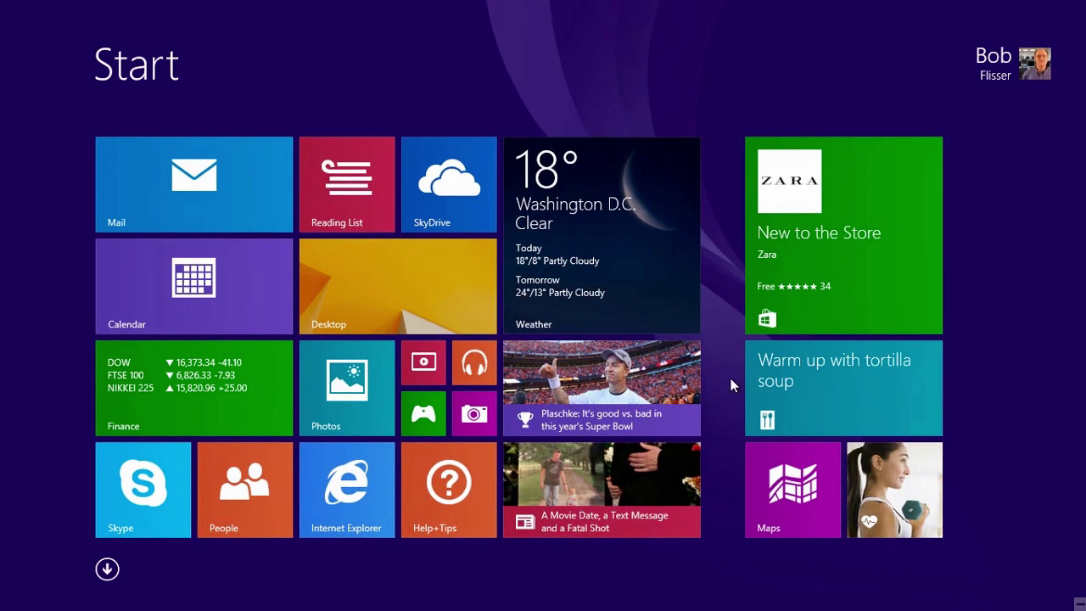
click(436, 280)
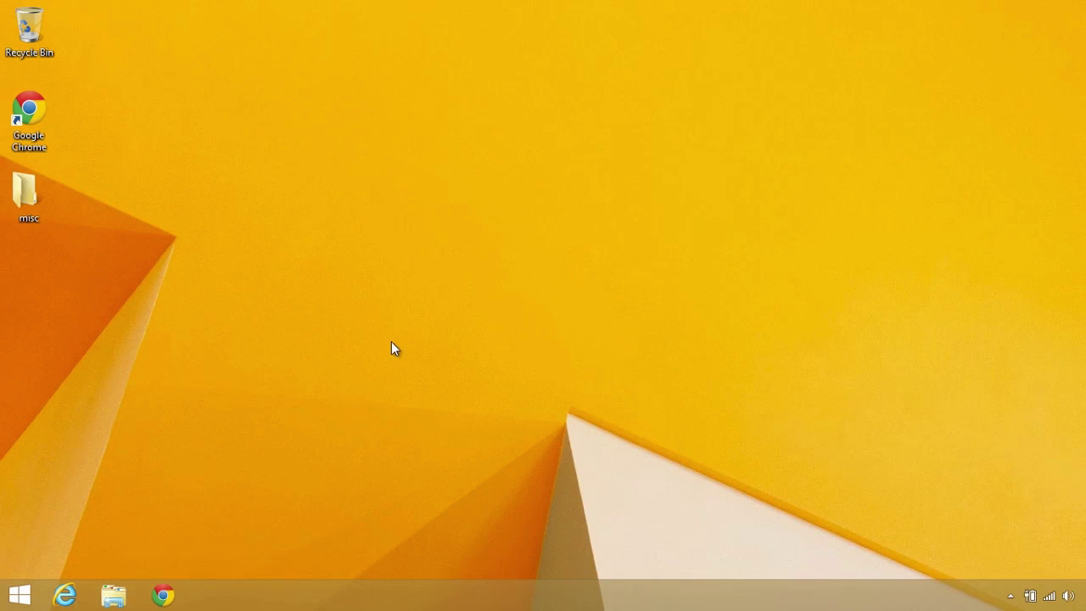
click(163, 596)
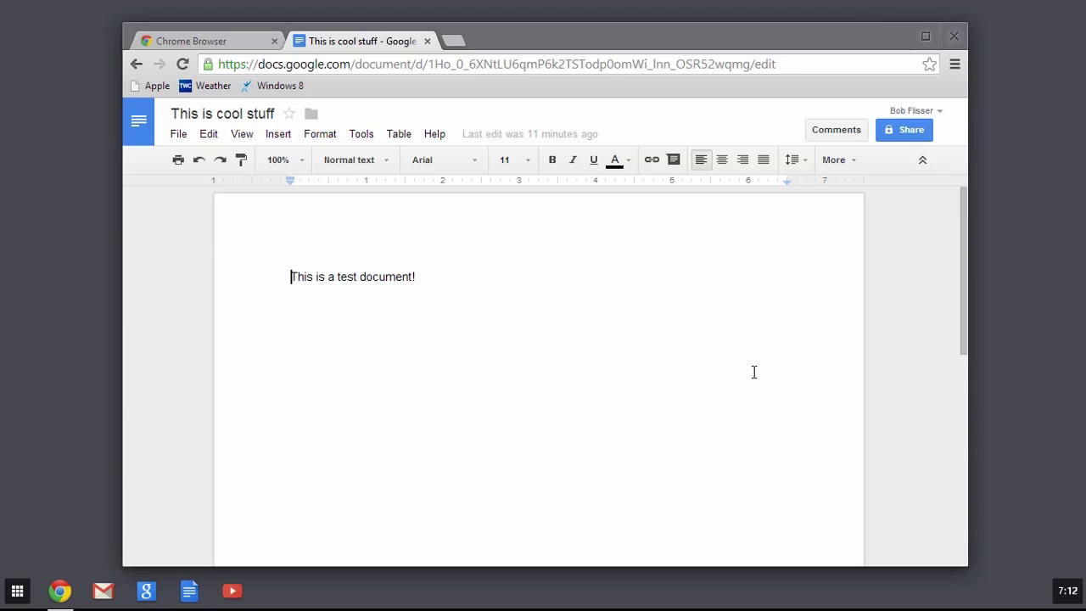
Relaunch Chrome on the desktop again and load the bookmarked Windows 8 training page.
click(954, 65)
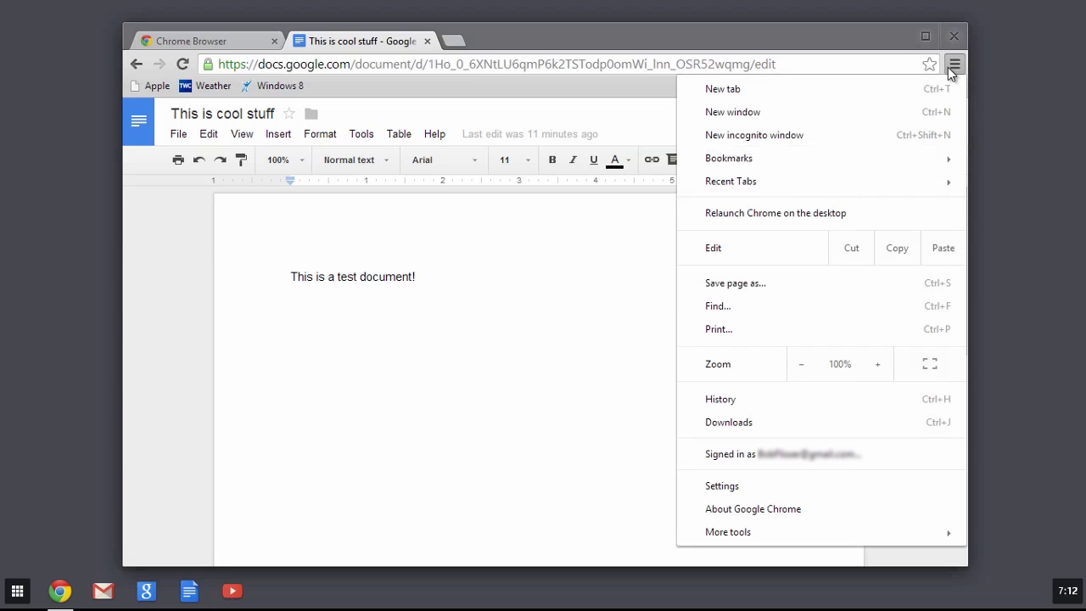
click(871, 214)
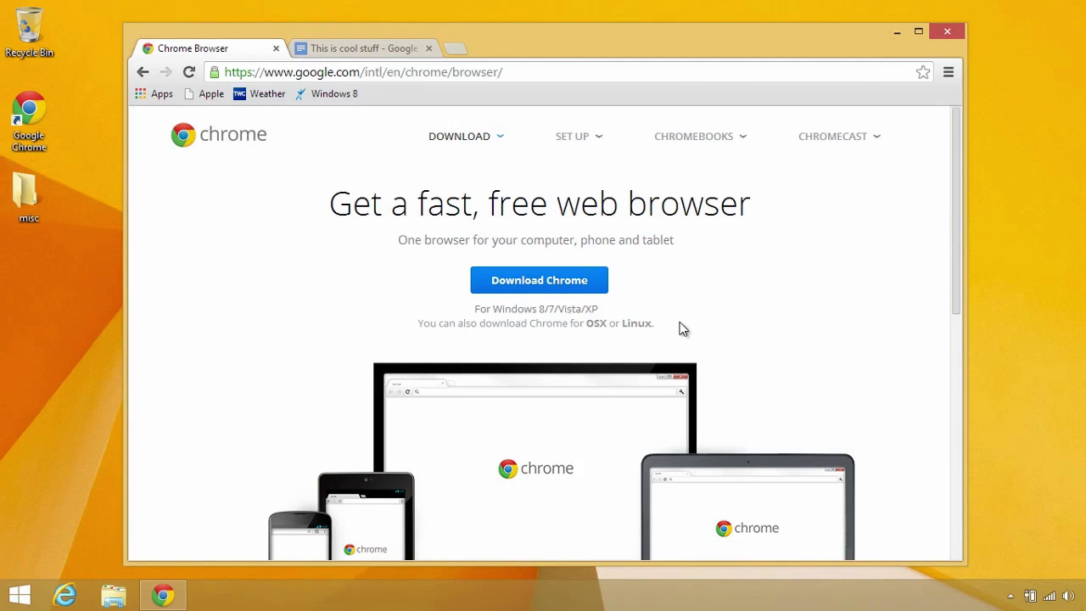
click(337, 95)
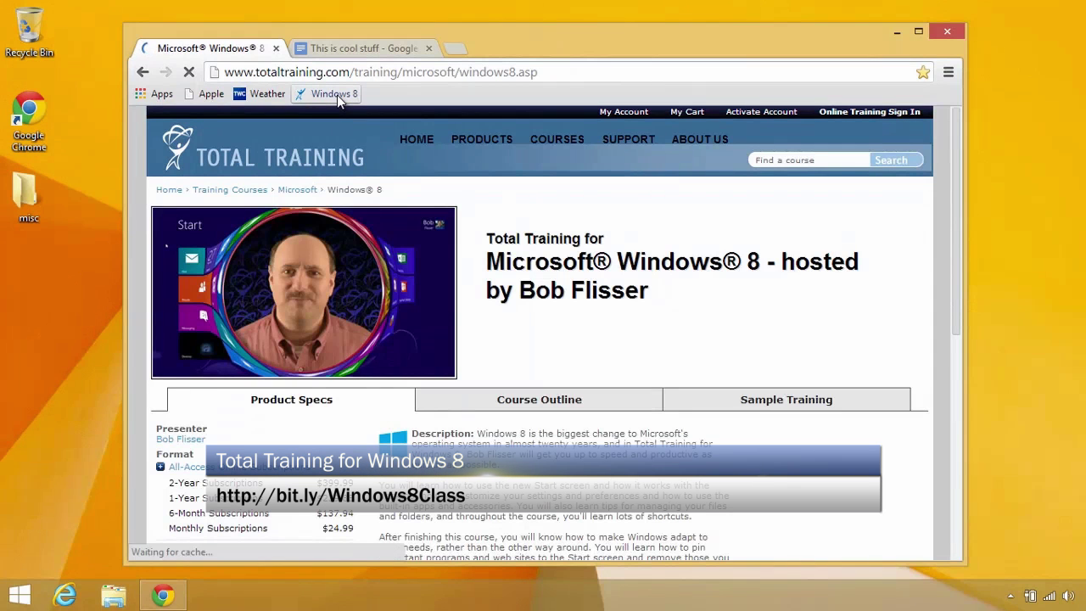